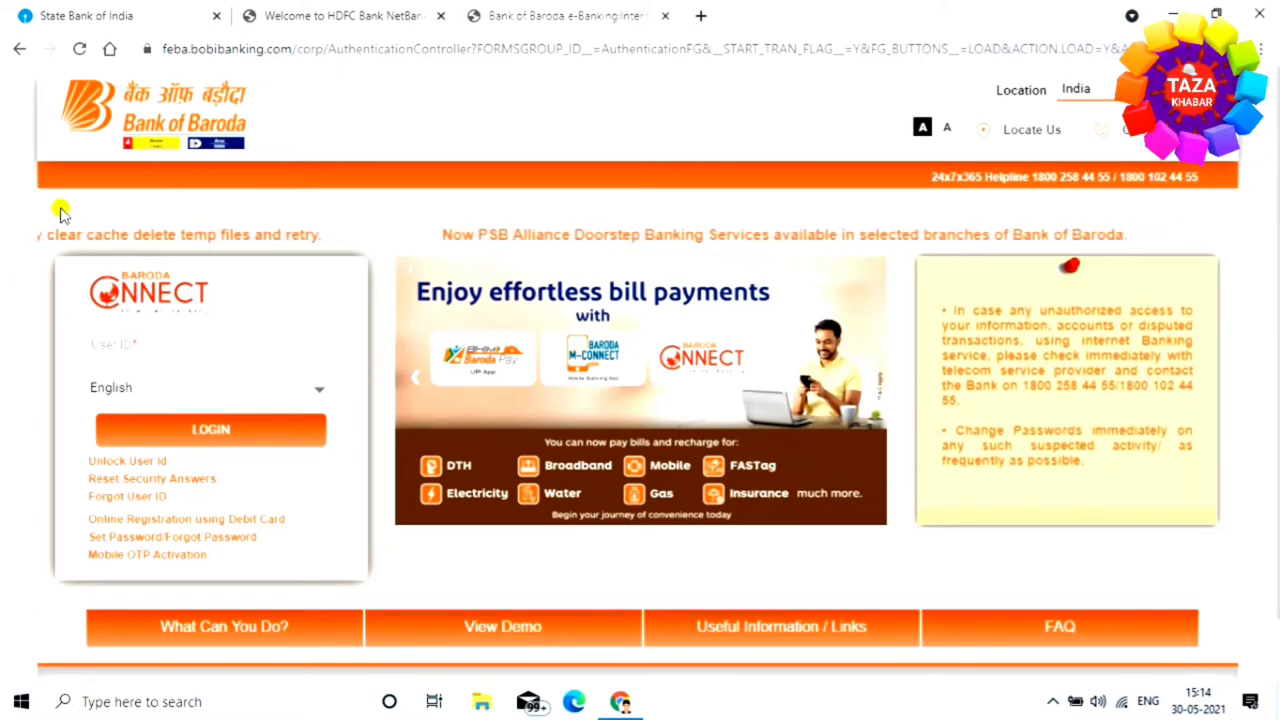
Close the HDFC Bank and Bank of Baroda pages and open the SBI personal banking login form.
{"action": "left_click", "coordinate": [440, 15]}
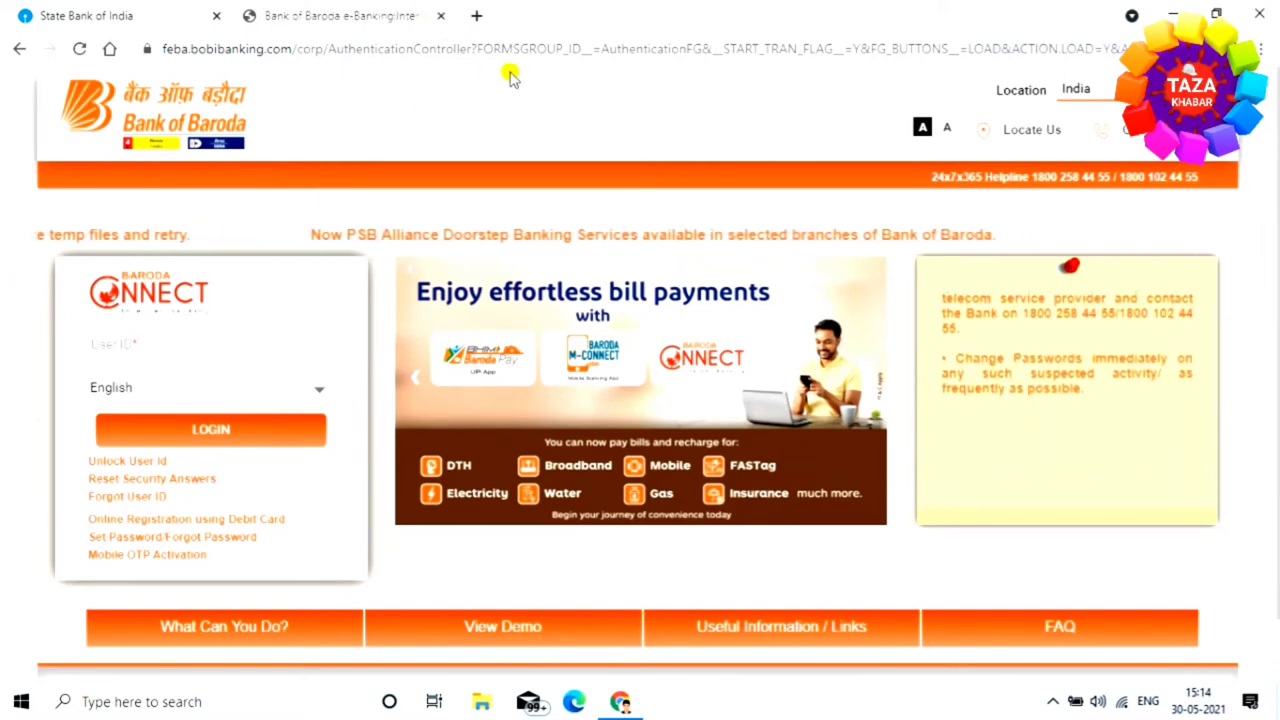
{"action": "left_click", "coordinate": [441, 16]}
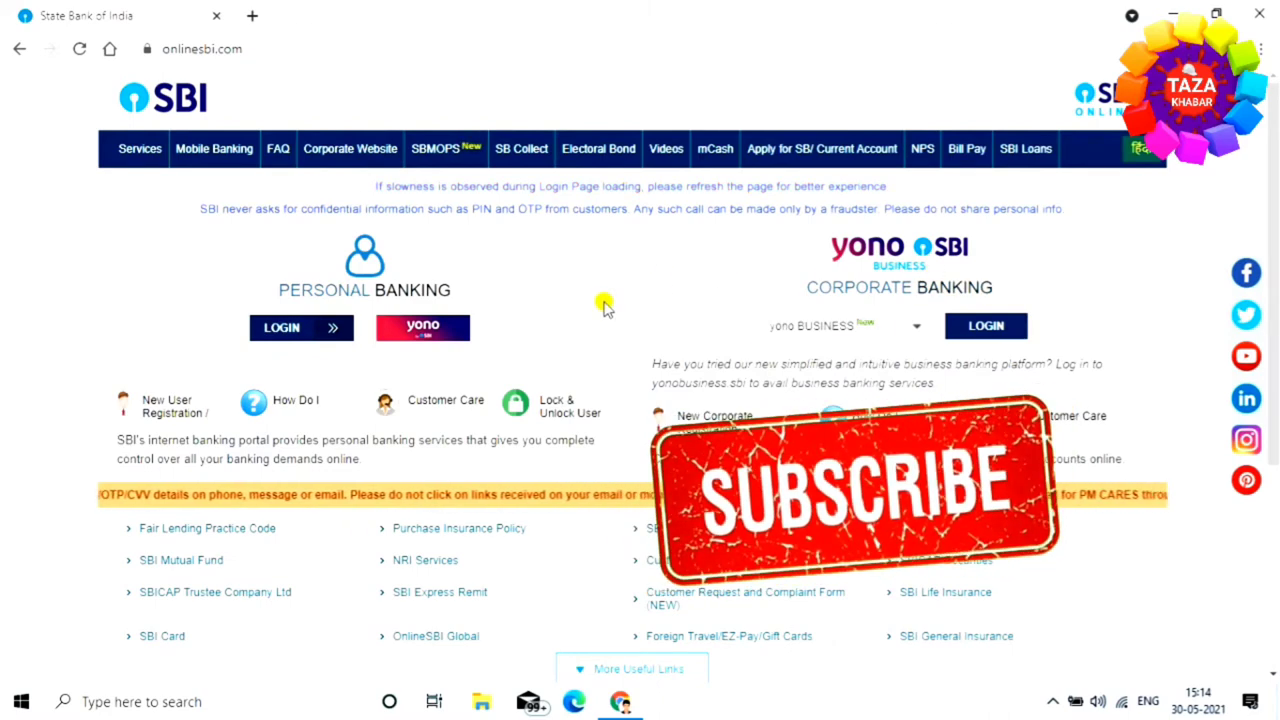
{"action": "left_click", "coordinate": [280, 332]}
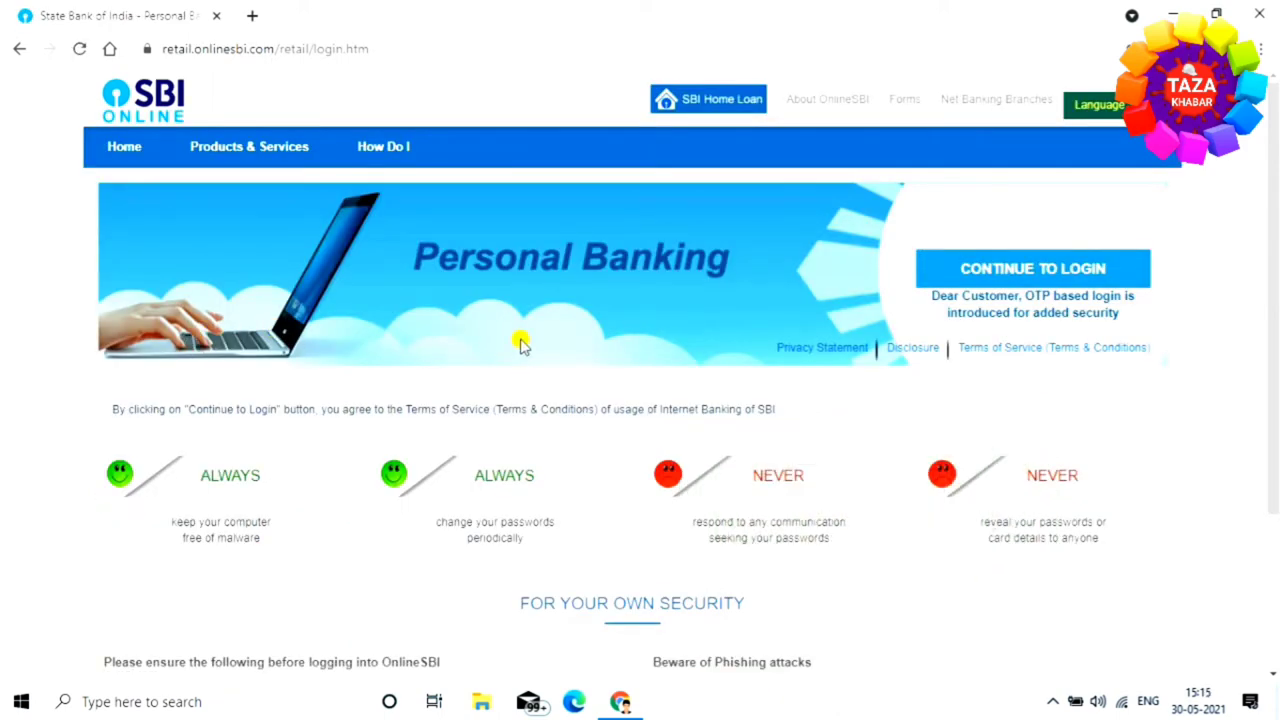
{"action": "left_click", "coordinate": [1048, 268]}
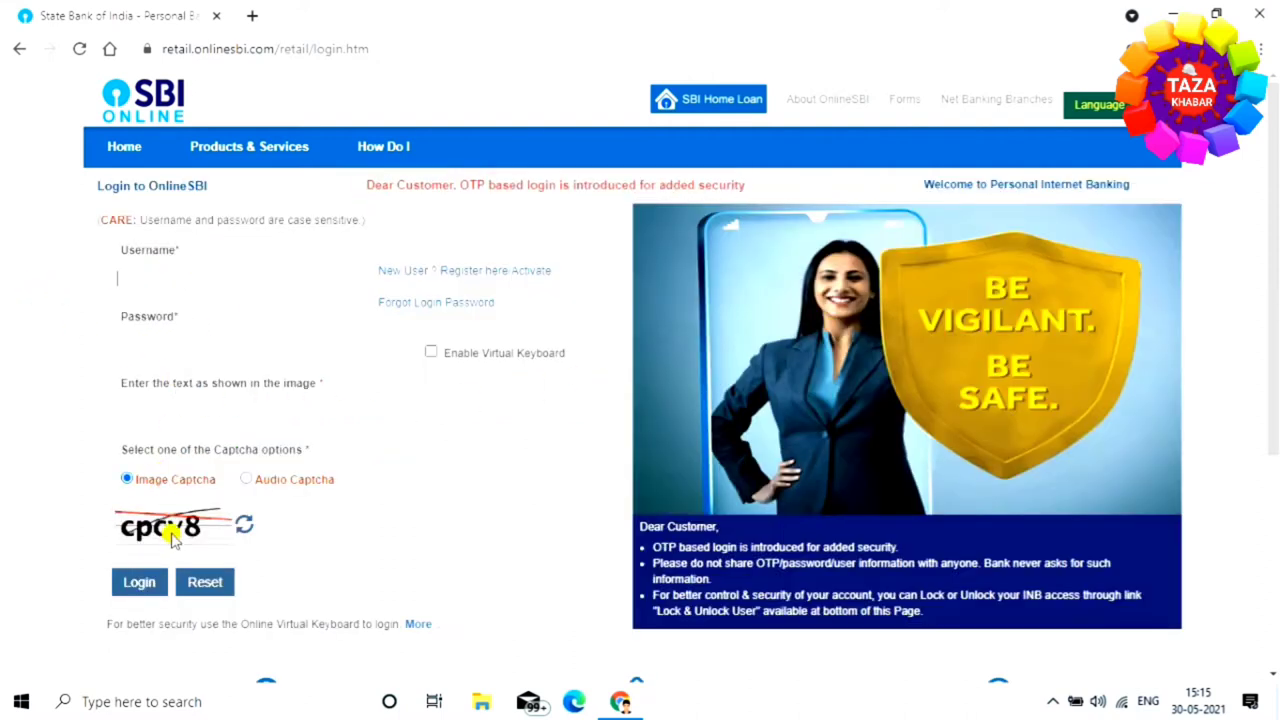
Load a new image captcha, log in with the username, password and captcha text, and decline the browser's password update.
{"action": "left_click", "coordinate": [248, 532]}
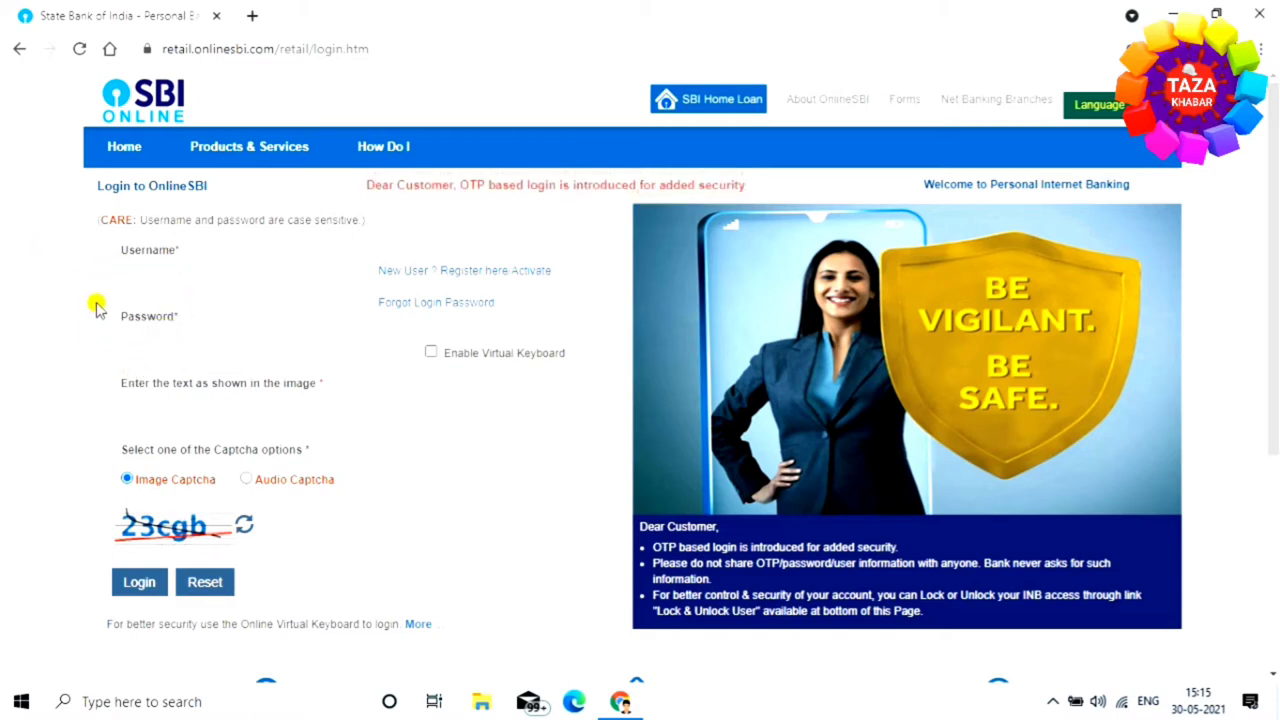
{"action": "left_click", "coordinate": [138, 586]}
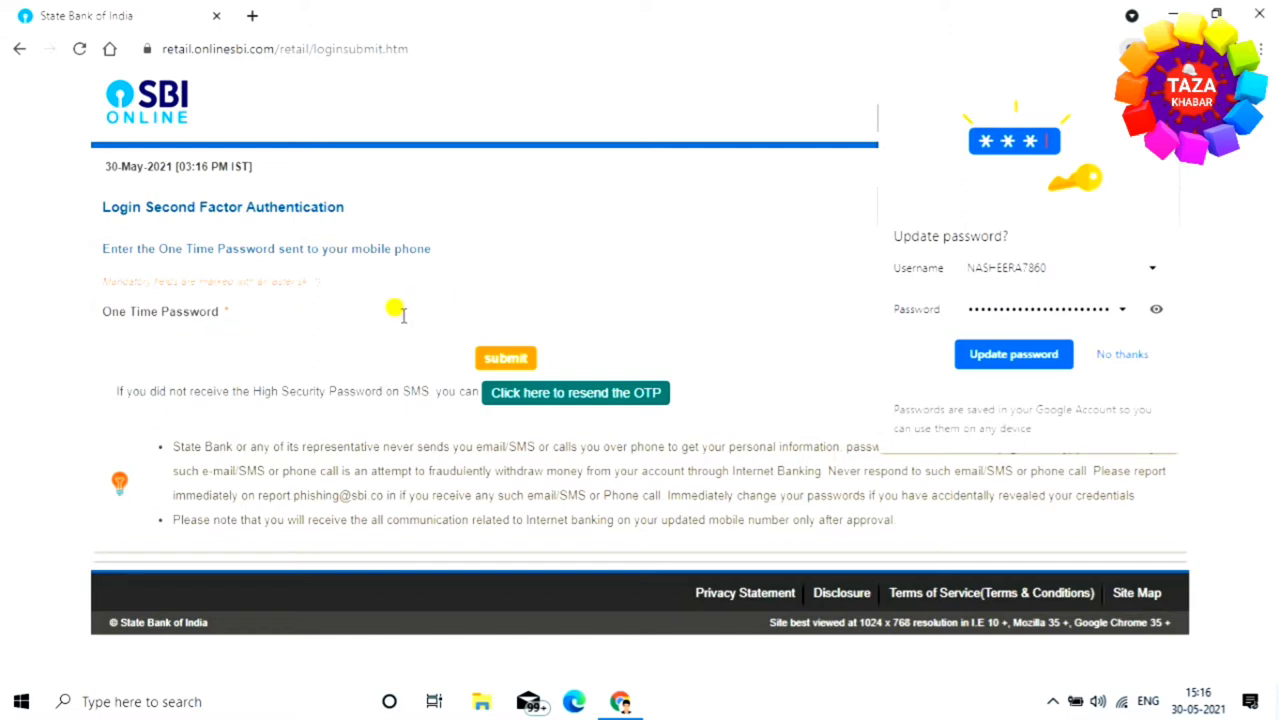
{"action": "left_click", "coordinate": [1120, 355]}
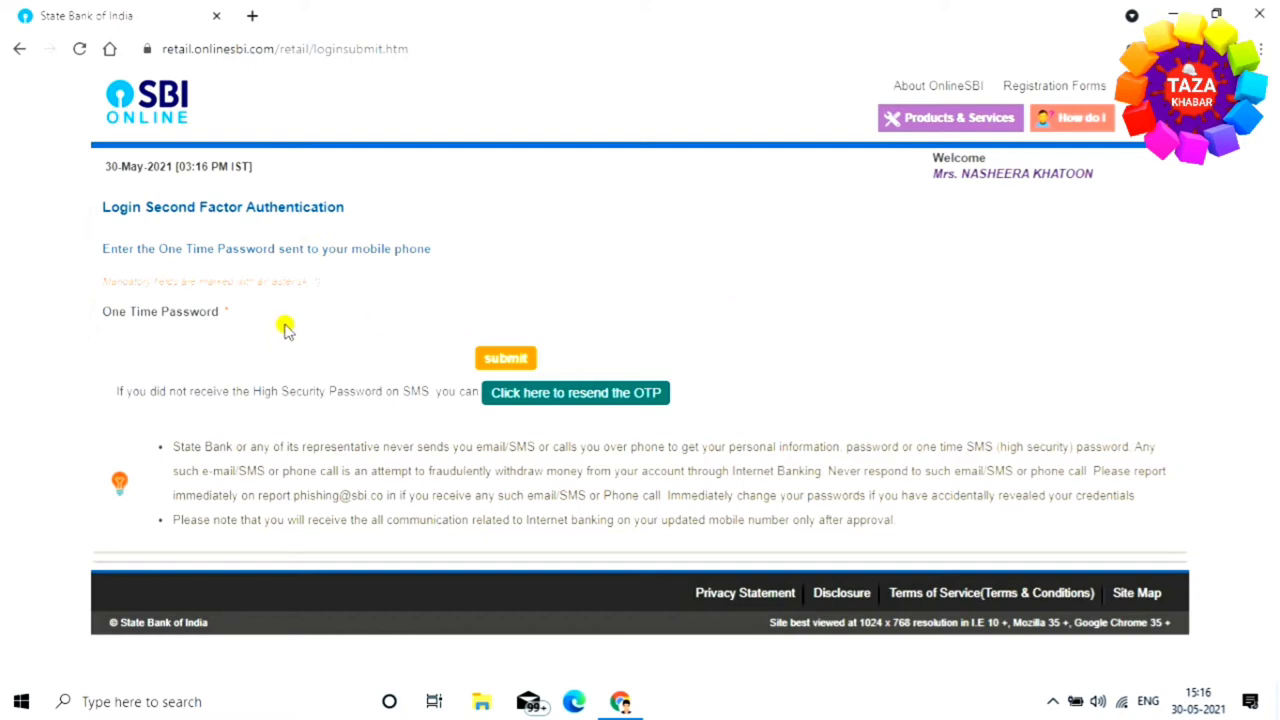
Paste and submit the one-time password for the second login factor, and decline the browser's offer to update the password.
{"action": "left_click", "coordinate": [426, 316]}
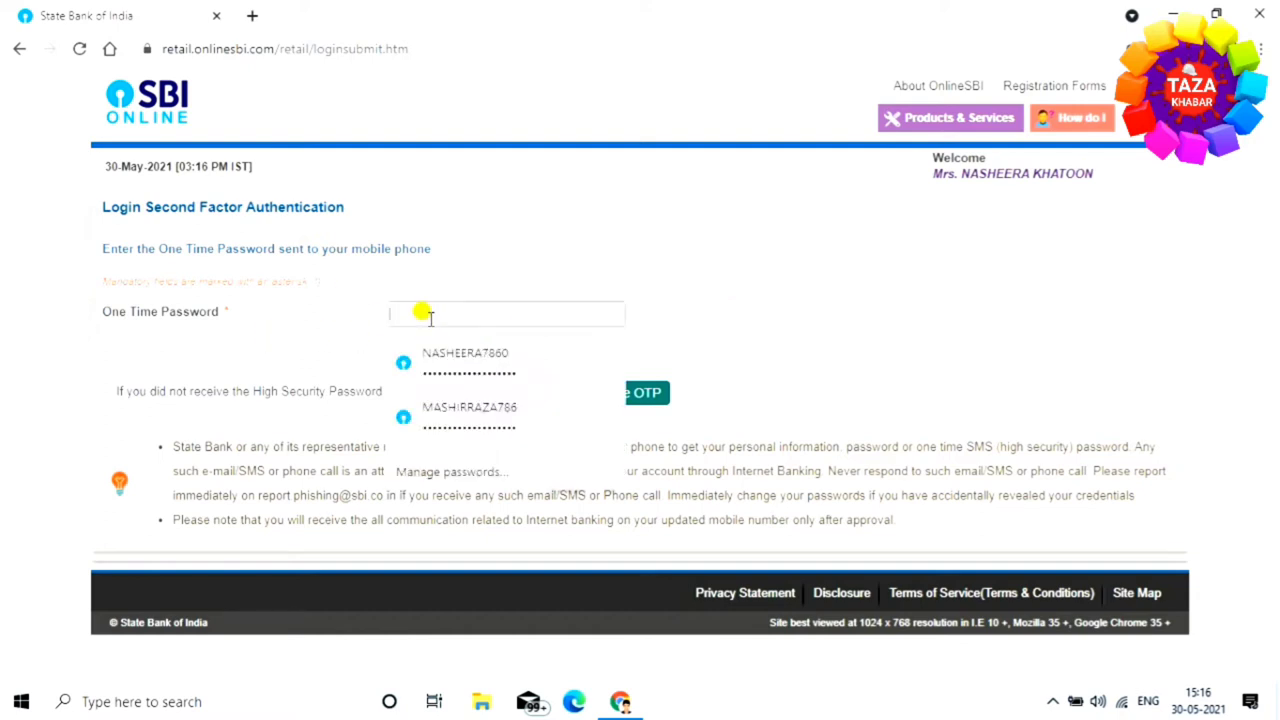
{"action": "key", "text": "ctrl+v"}
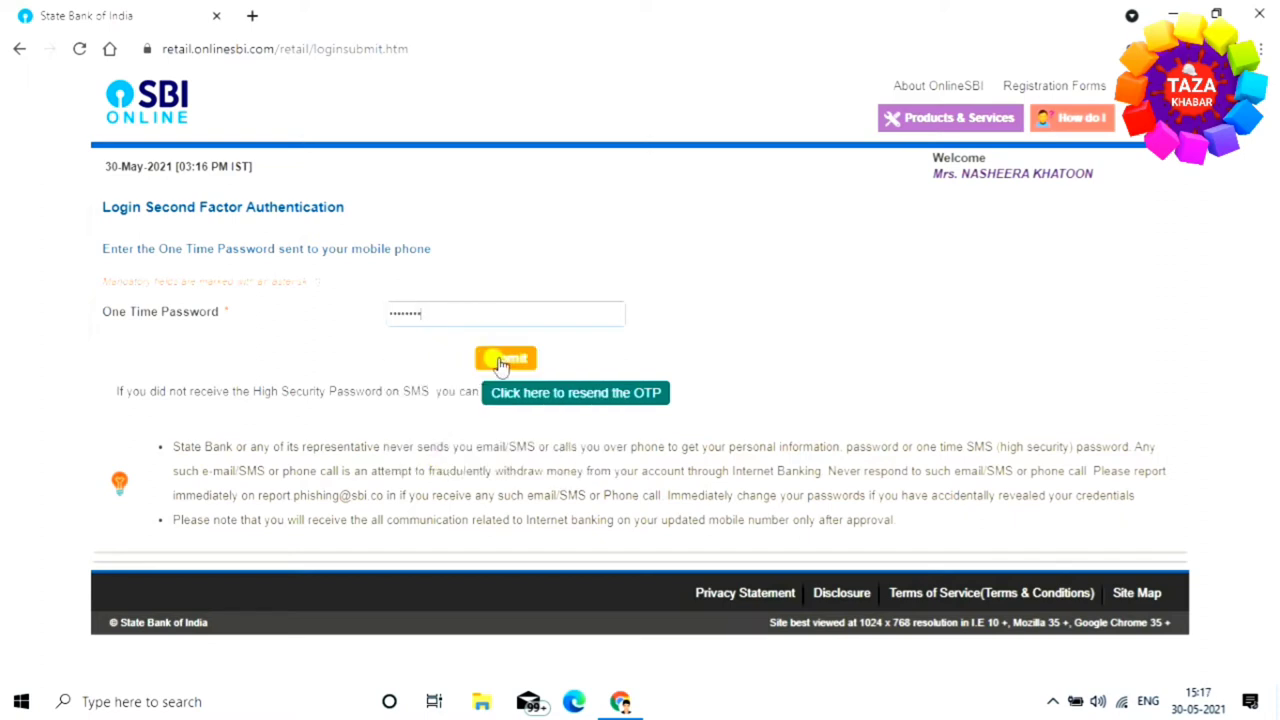
{"action": "left_click", "coordinate": [507, 360]}
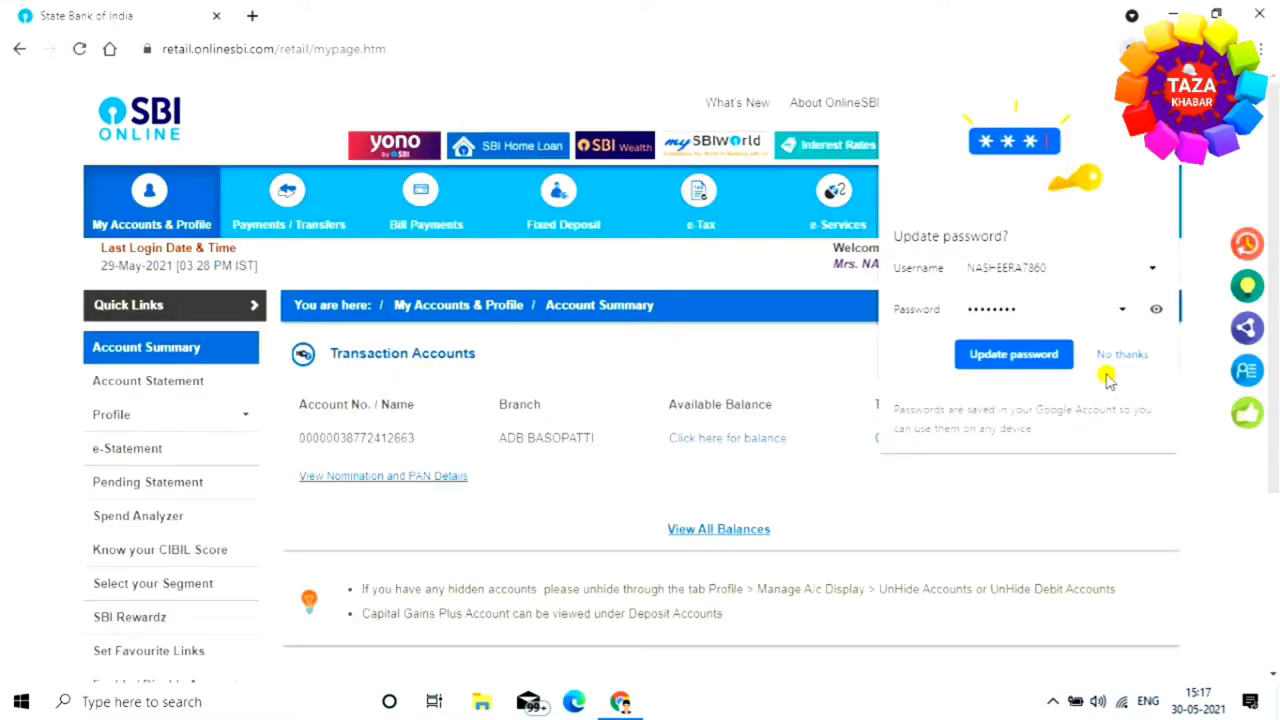
{"action": "left_click", "coordinate": [1112, 360]}
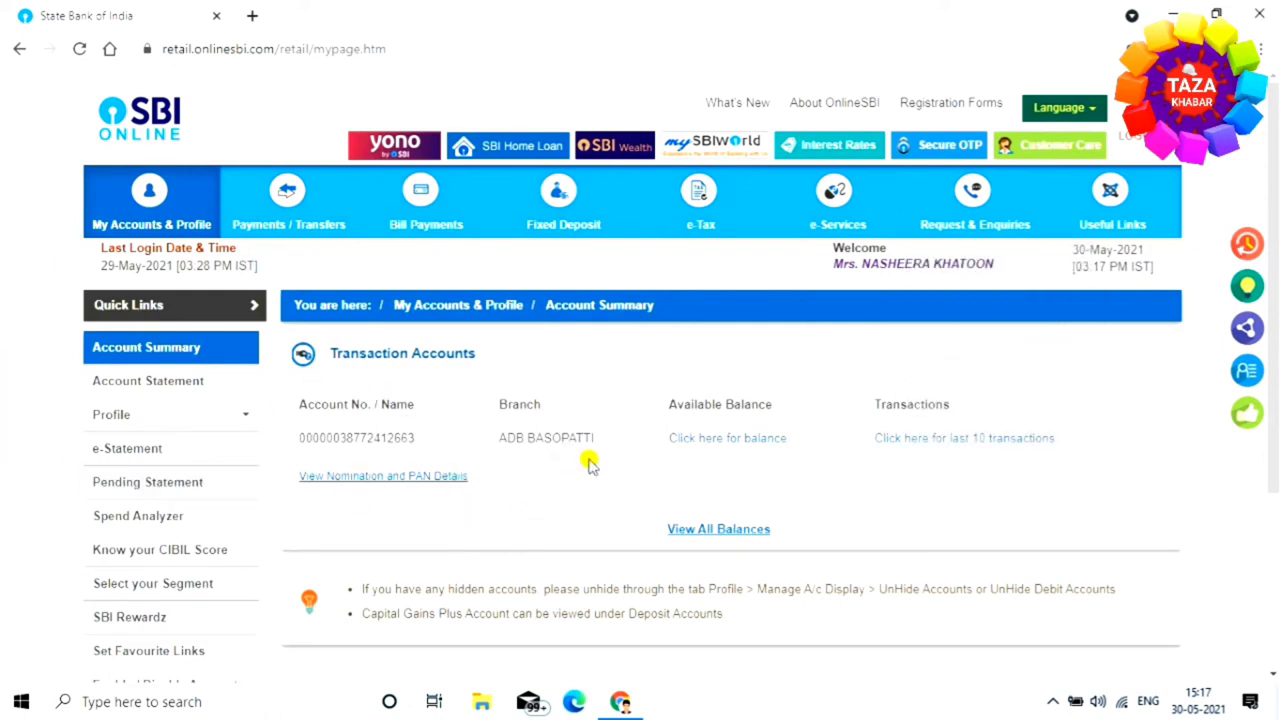
Display the available balance of the transaction account and request its last 10 transactions.
{"action": "left_click", "coordinate": [716, 442]}
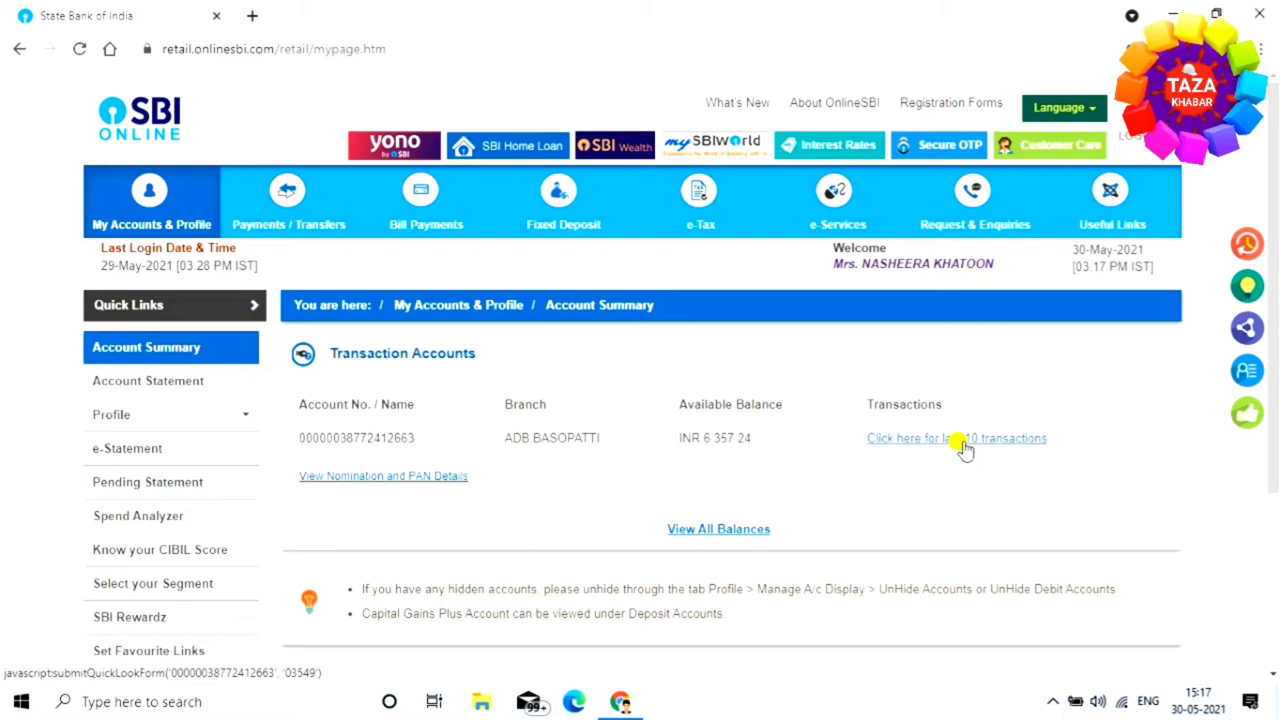
{"action": "left_click", "coordinate": [912, 450]}
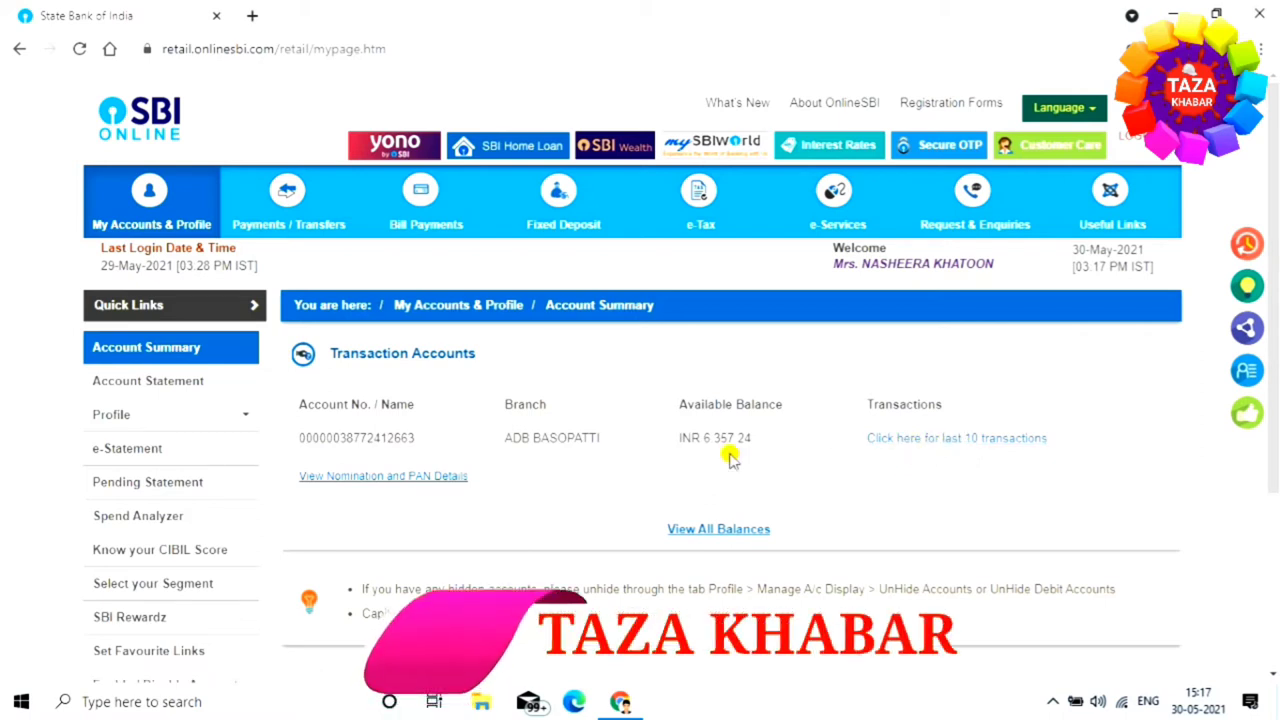
Open the Account Statement page for the savings account and bring its statement period options into view.
{"action": "mouse_move", "coordinate": [113, 228]}
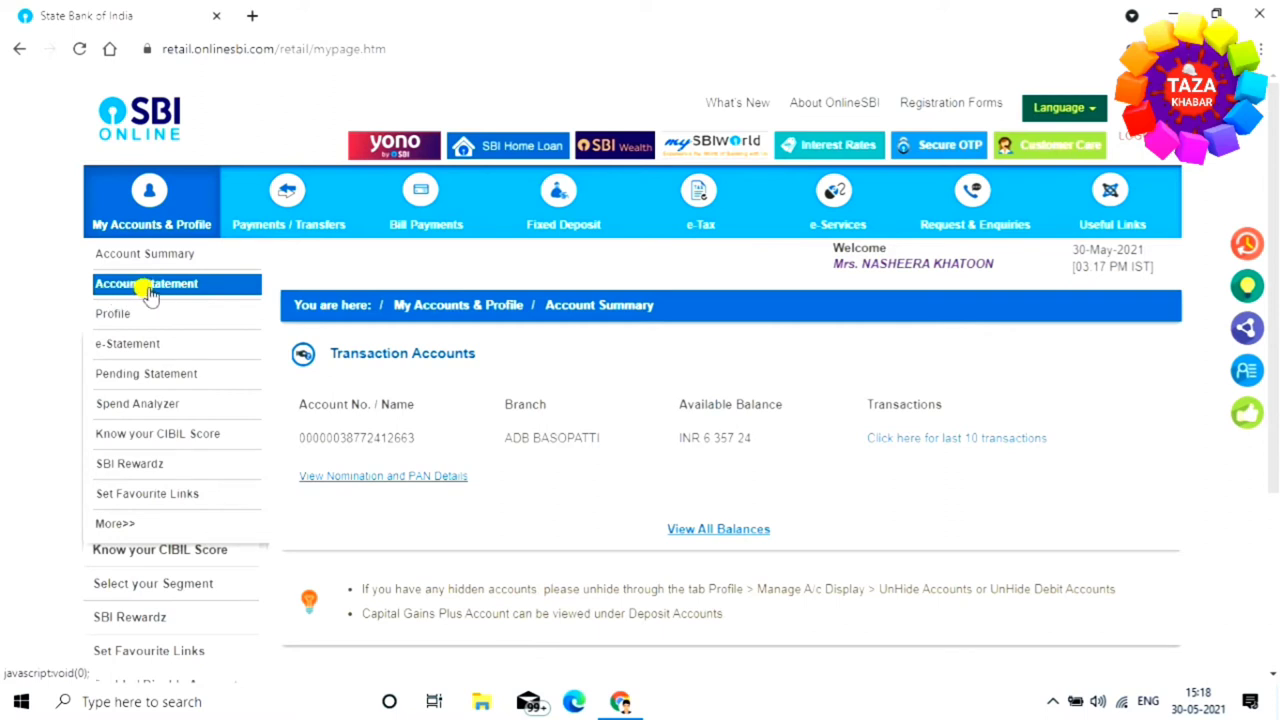
{"action": "left_click", "coordinate": [192, 286]}
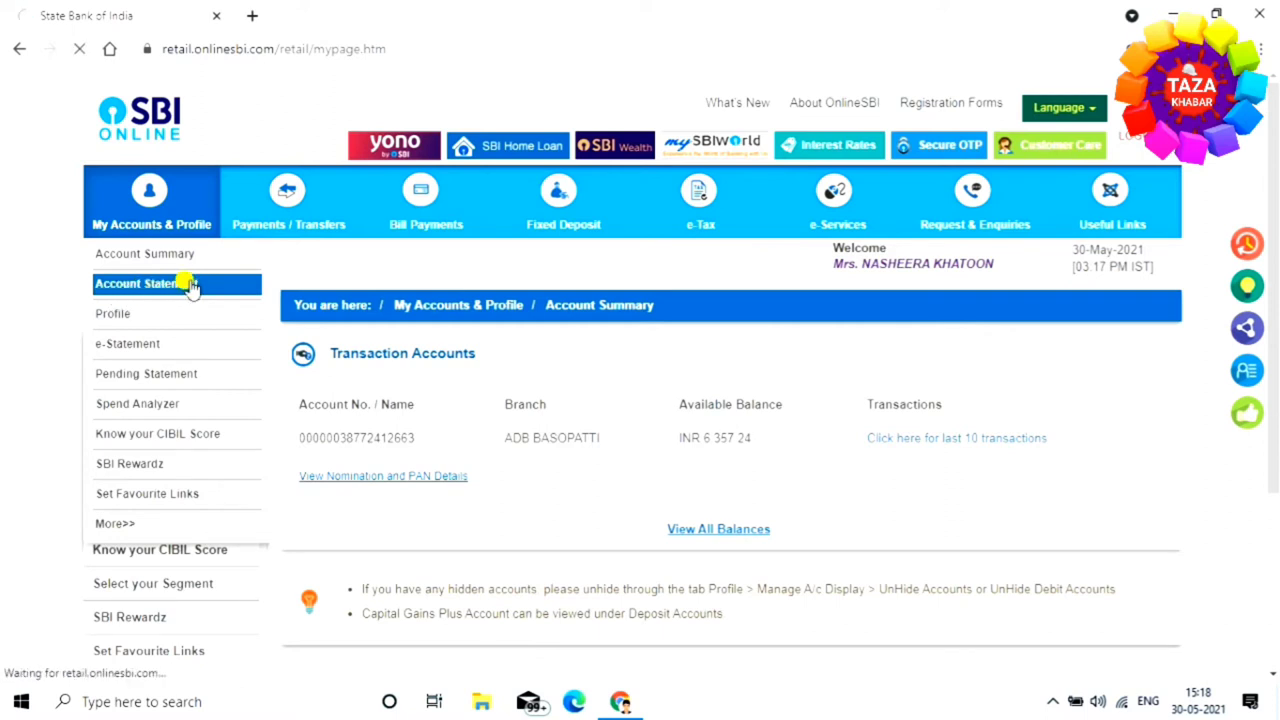
{"action": "scroll", "coordinate": [360, 434], "scroll_direction": "down", "scroll_amount": 3}
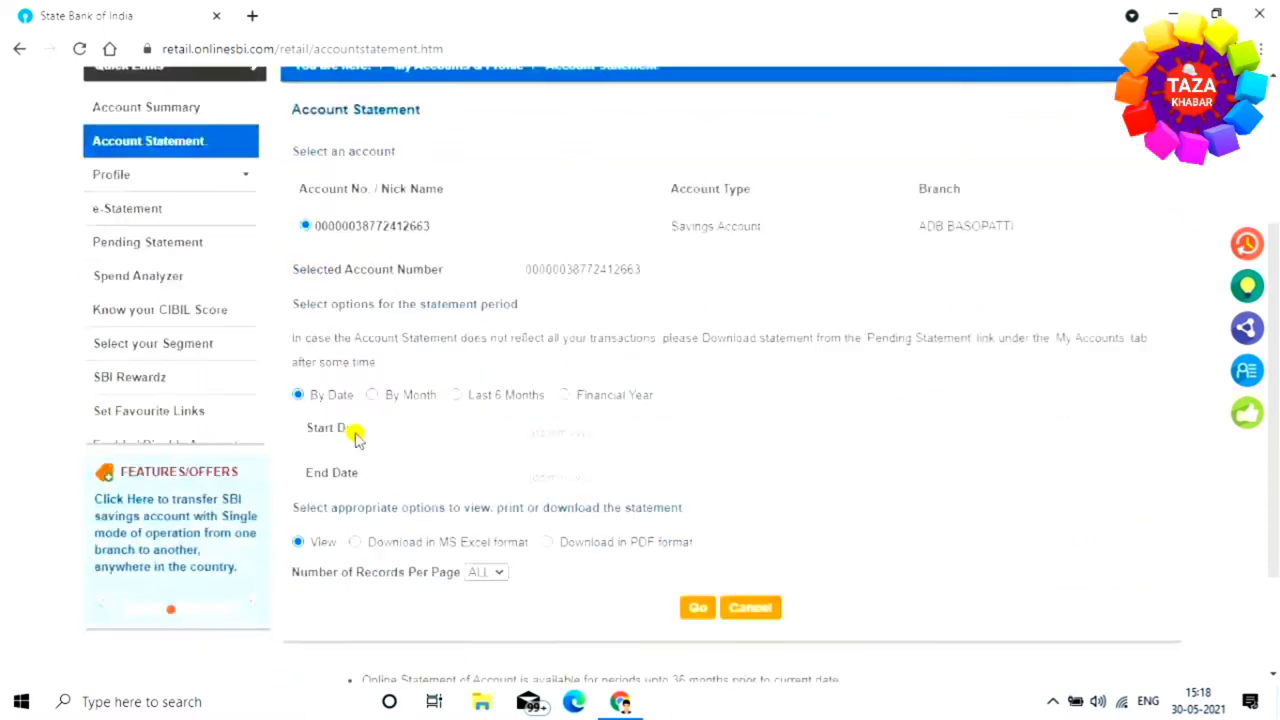
{"action": "scroll", "coordinate": [514, 363], "scroll_direction": "up", "scroll_amount": 1}
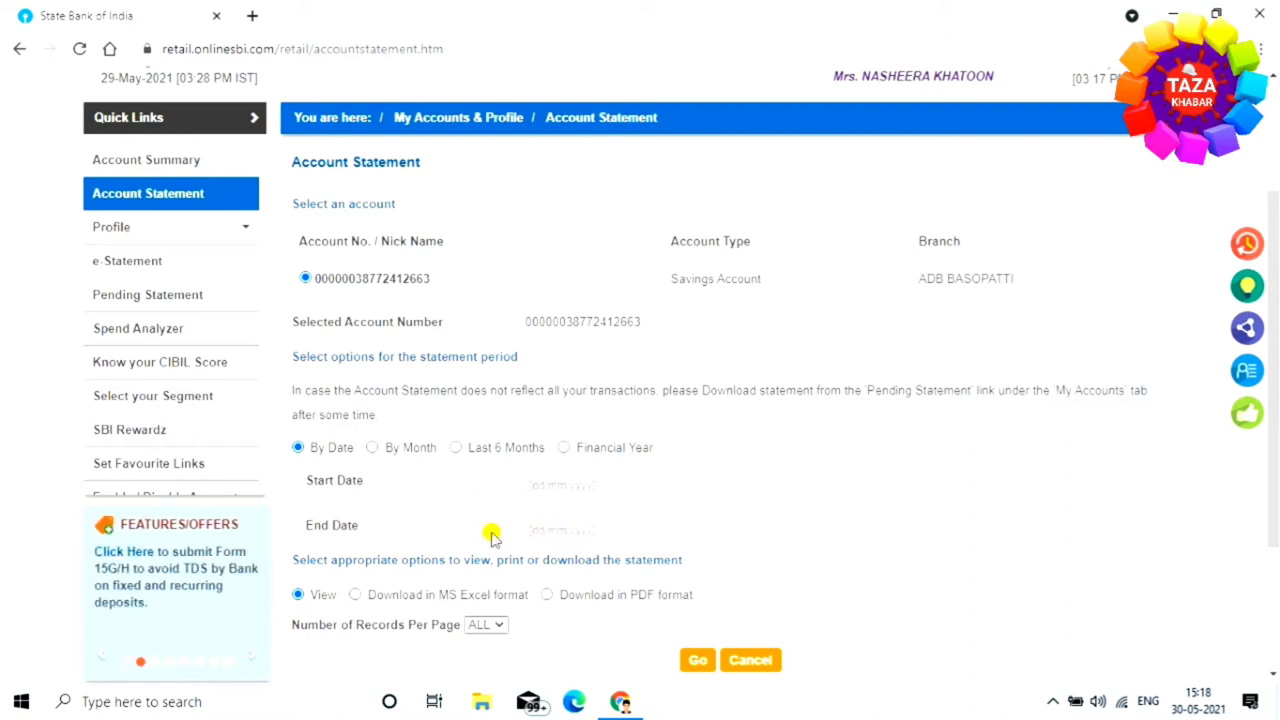
Try the By Month statement period and look through the available years and months, keeping 2021 and May.
{"action": "left_click", "coordinate": [374, 450]}
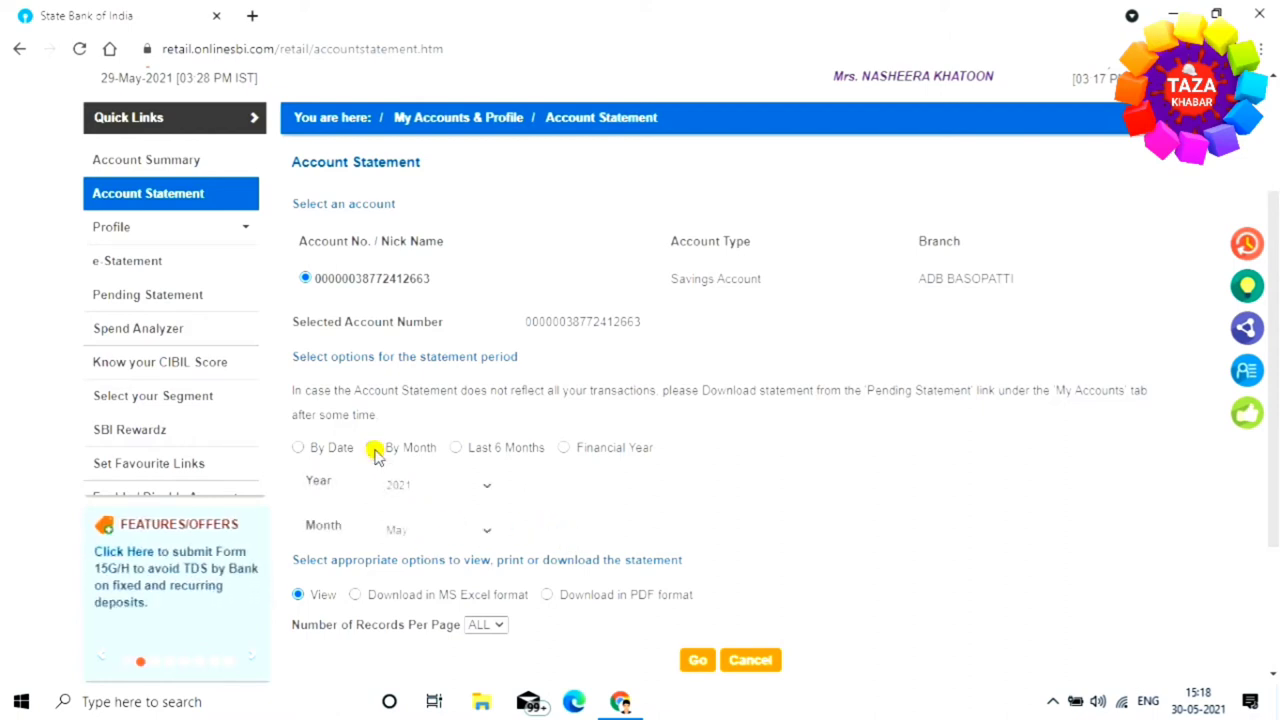
{"action": "left_click", "coordinate": [425, 495]}
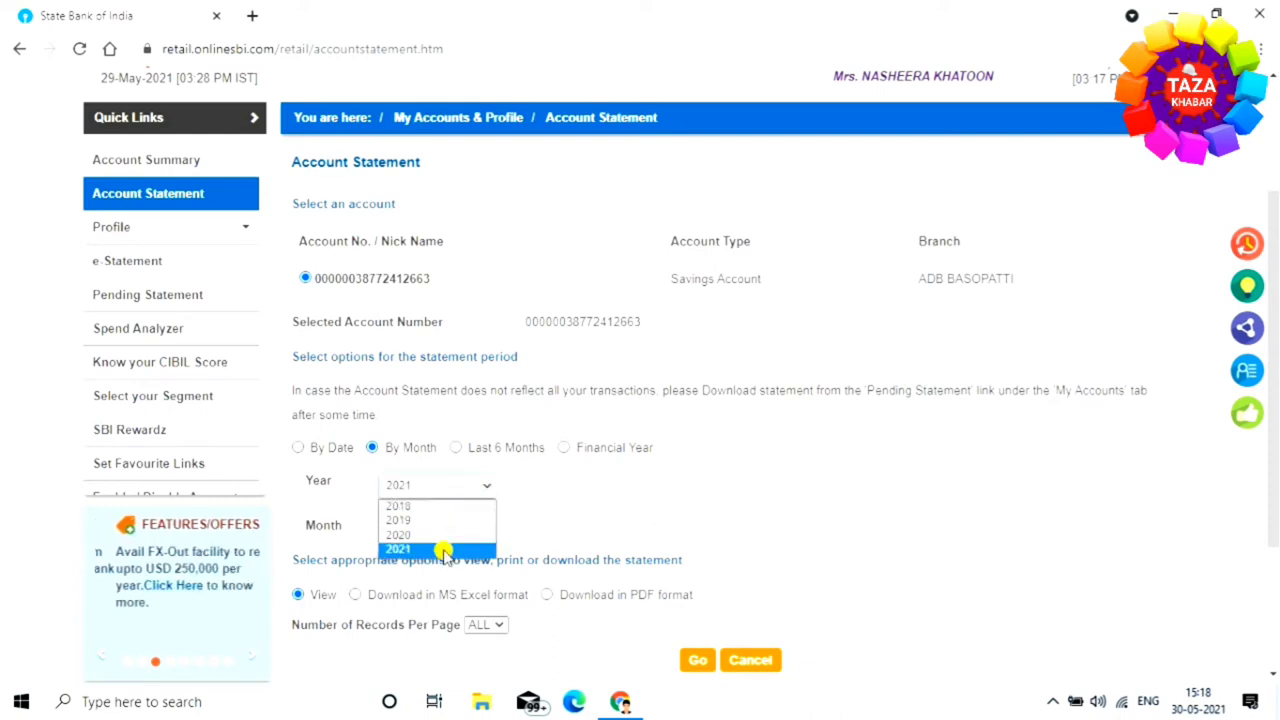
{"action": "left_click", "coordinate": [577, 507]}
{"action": "left_click", "coordinate": [480, 533]}
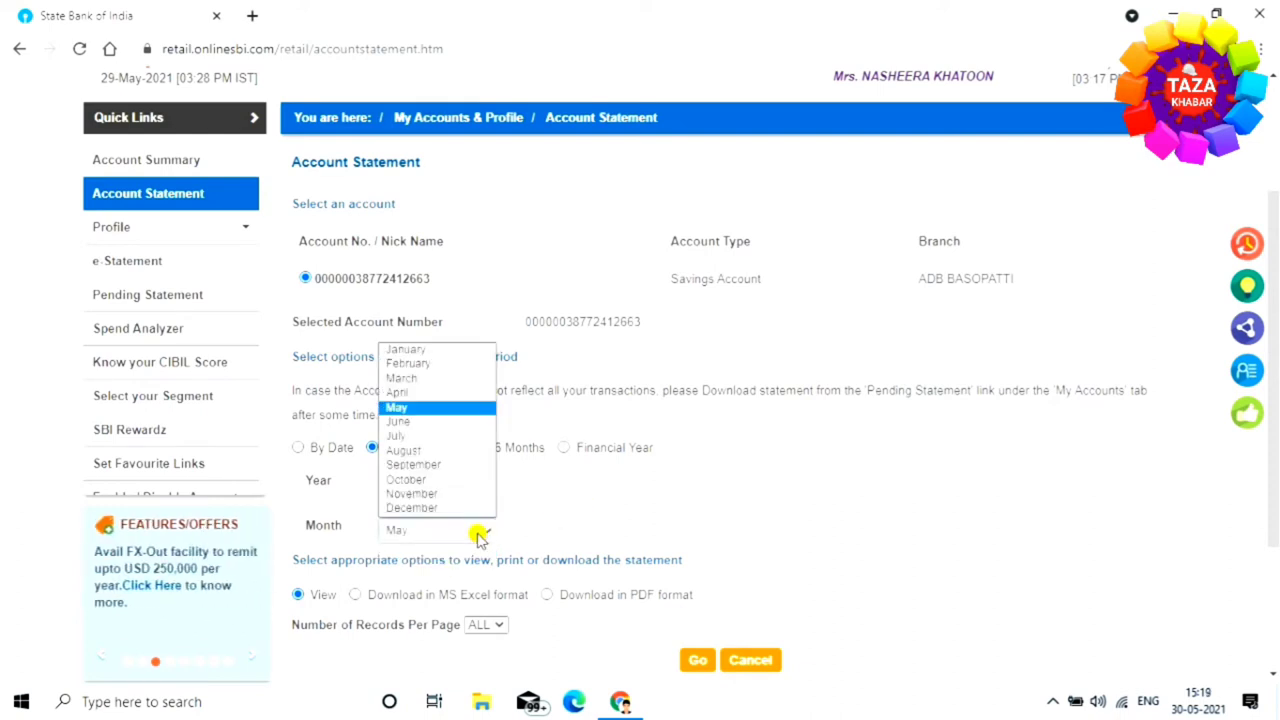
{"action": "left_click", "coordinate": [523, 491]}
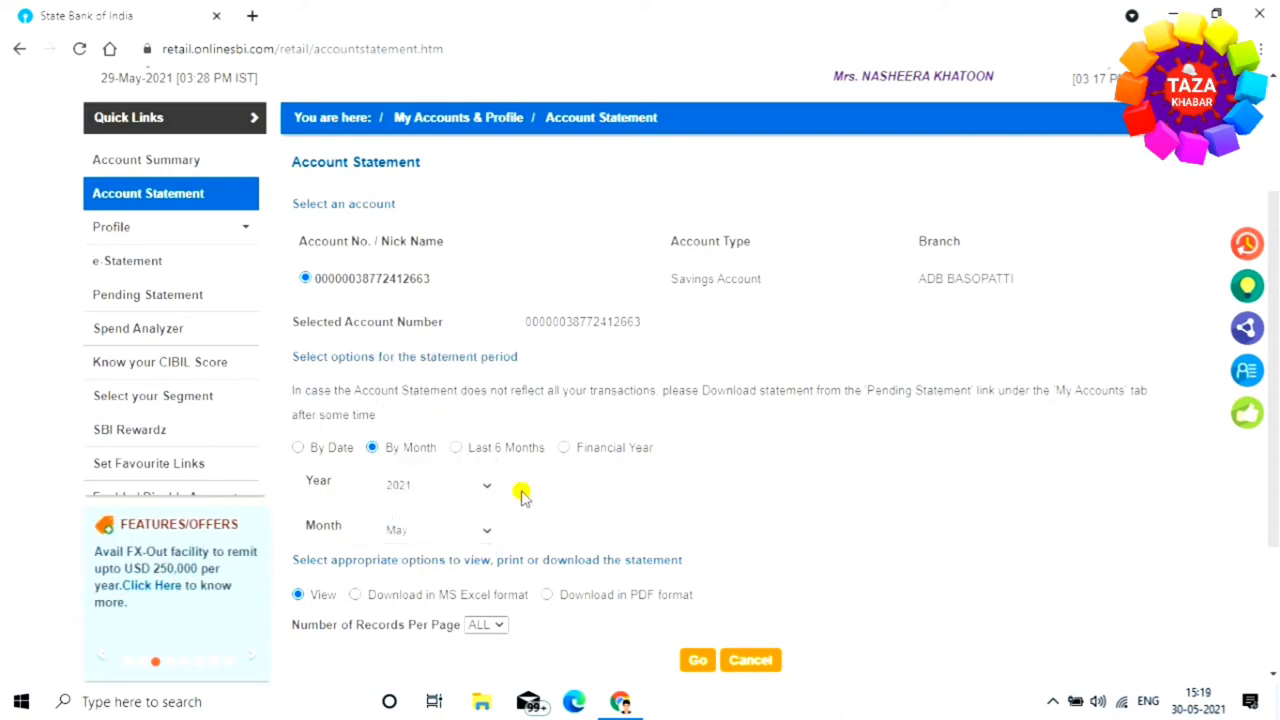
Try the Last 6 Months and Financial Year statement periods and look through the available financial years, keeping 2020-2021.
{"action": "left_click", "coordinate": [458, 448]}
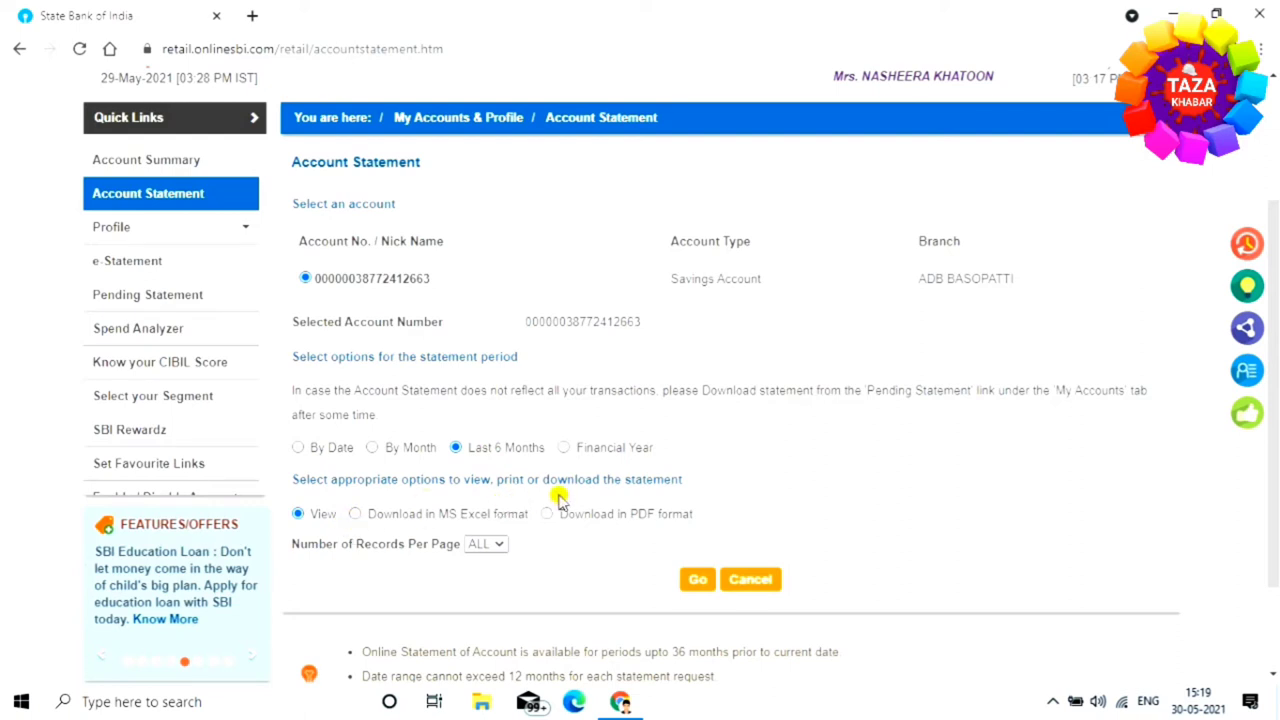
{"action": "left_click", "coordinate": [563, 450]}
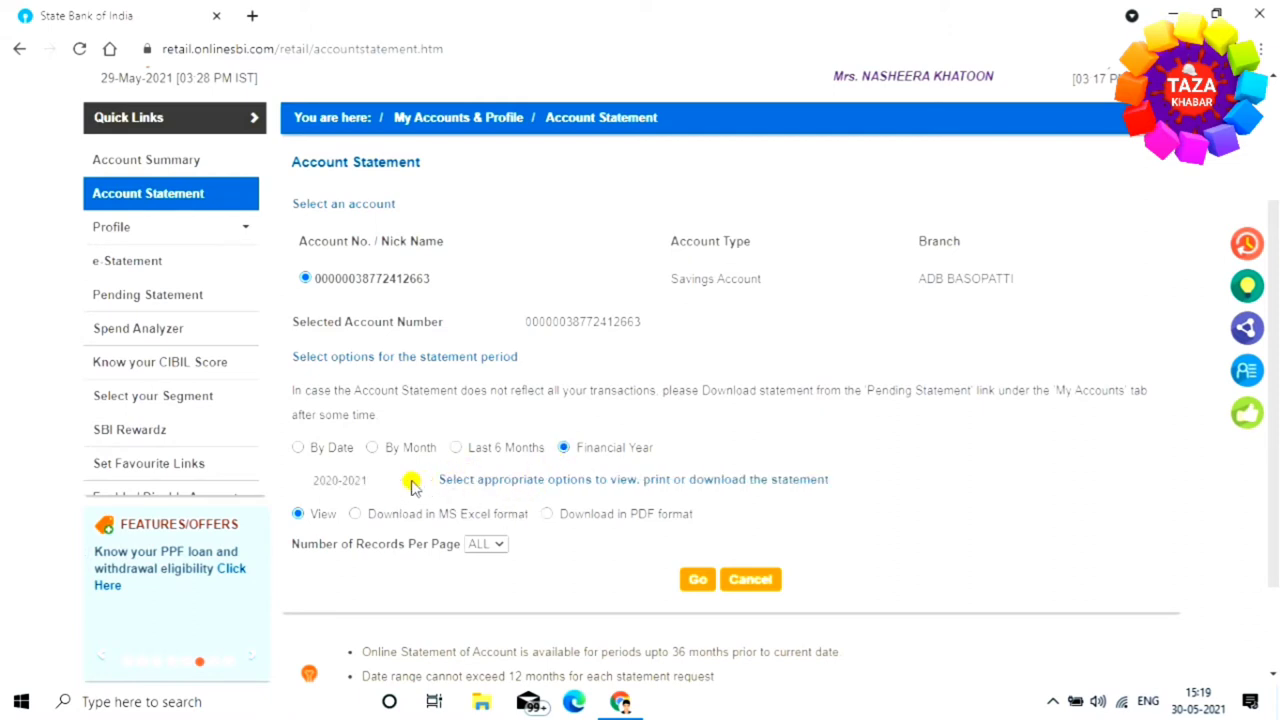
{"action": "left_click", "coordinate": [412, 483]}
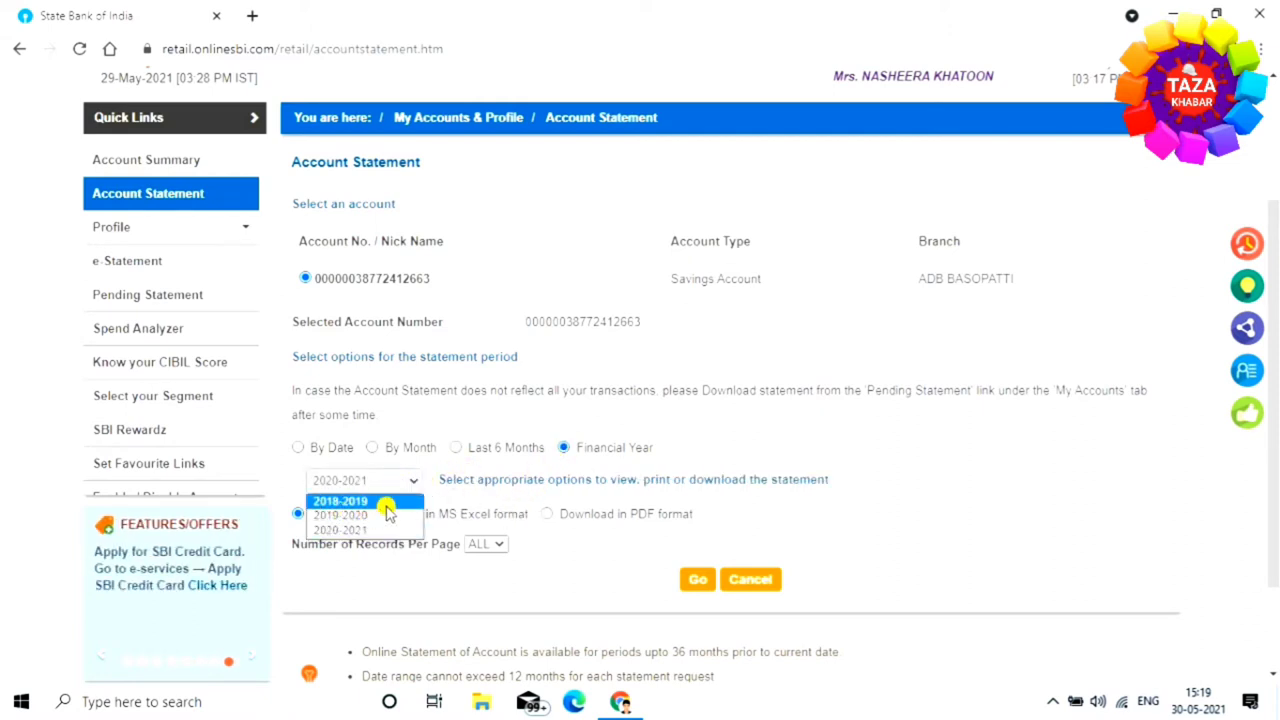
{"action": "left_click", "coordinate": [541, 556]}
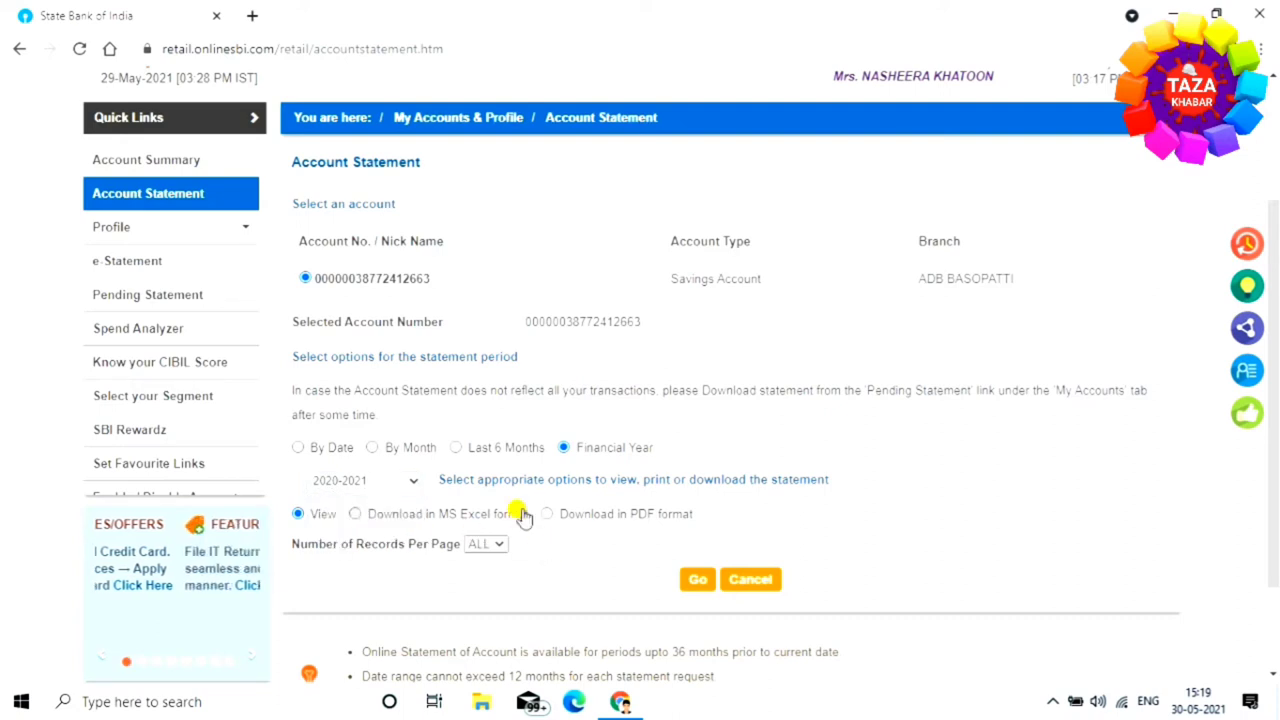
Download the account statement for the Last 6 Months in PDF format.
{"action": "left_click", "coordinate": [456, 448]}
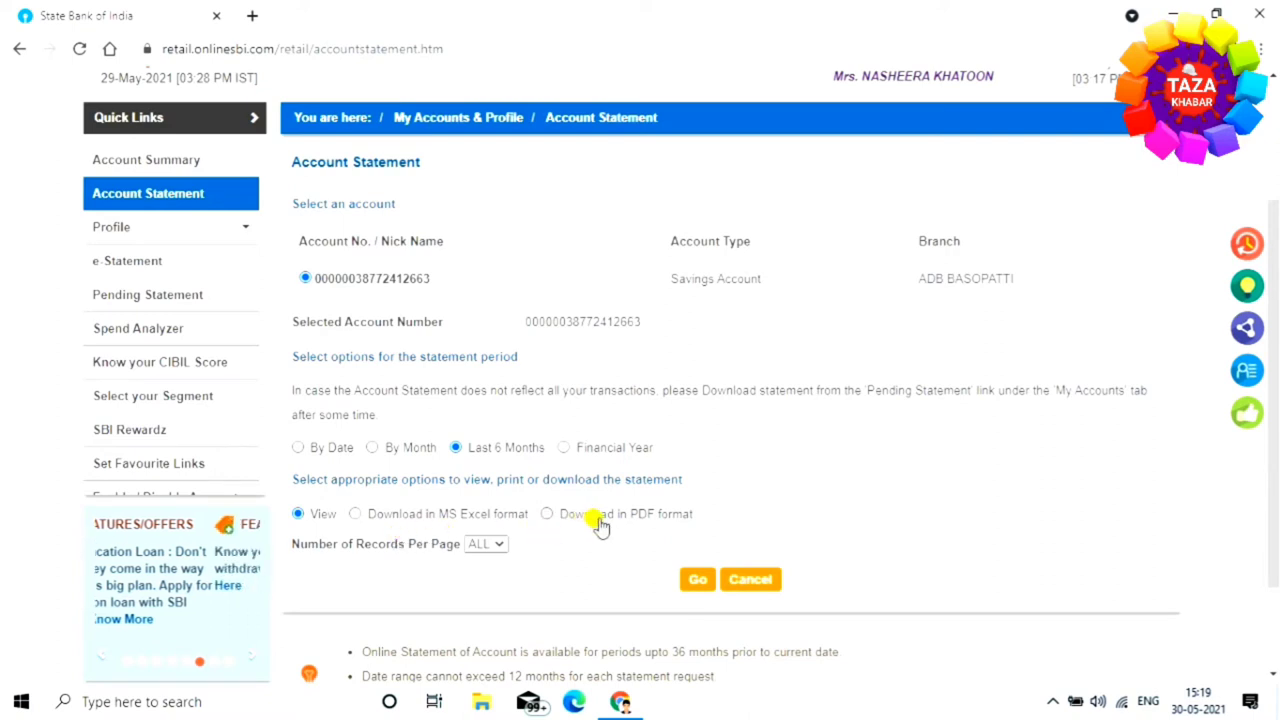
{"action": "left_click", "coordinate": [546, 514]}
{"action": "left_click", "coordinate": [698, 580]}
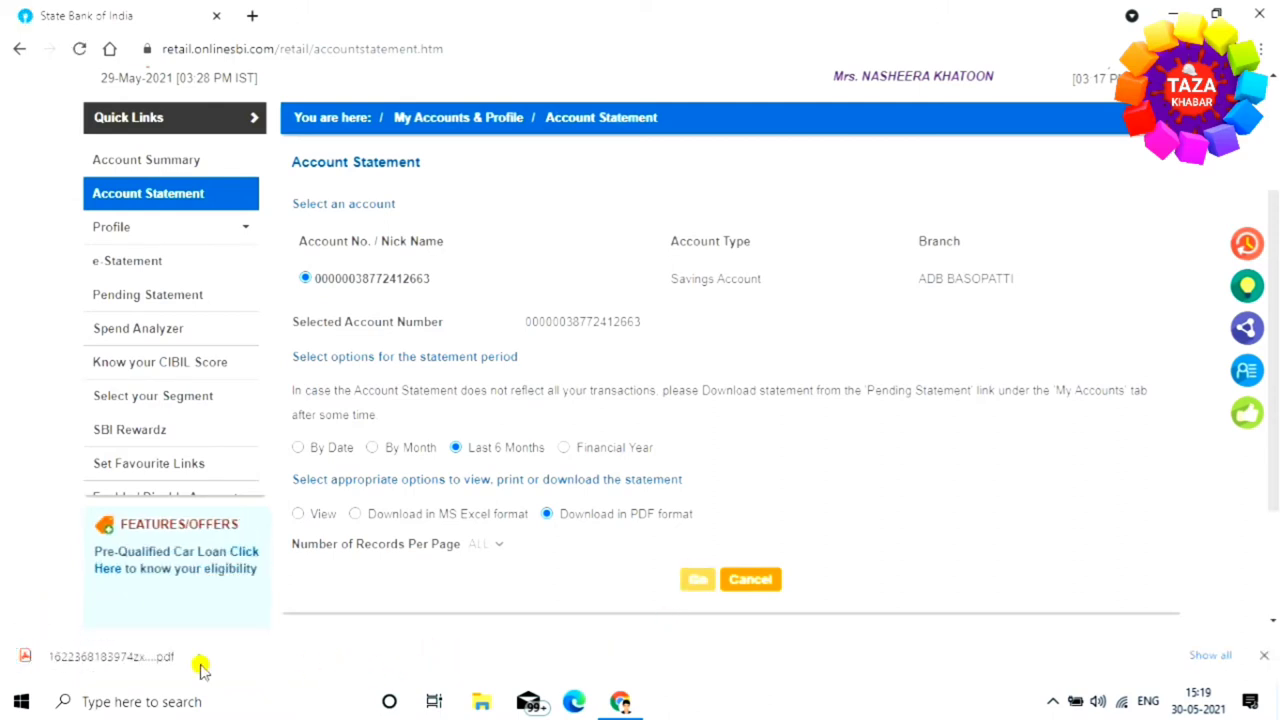
Open the downloaded PDF statement and examine its transaction table and both of its pages.
{"action": "left_click", "coordinate": [56, 657]}
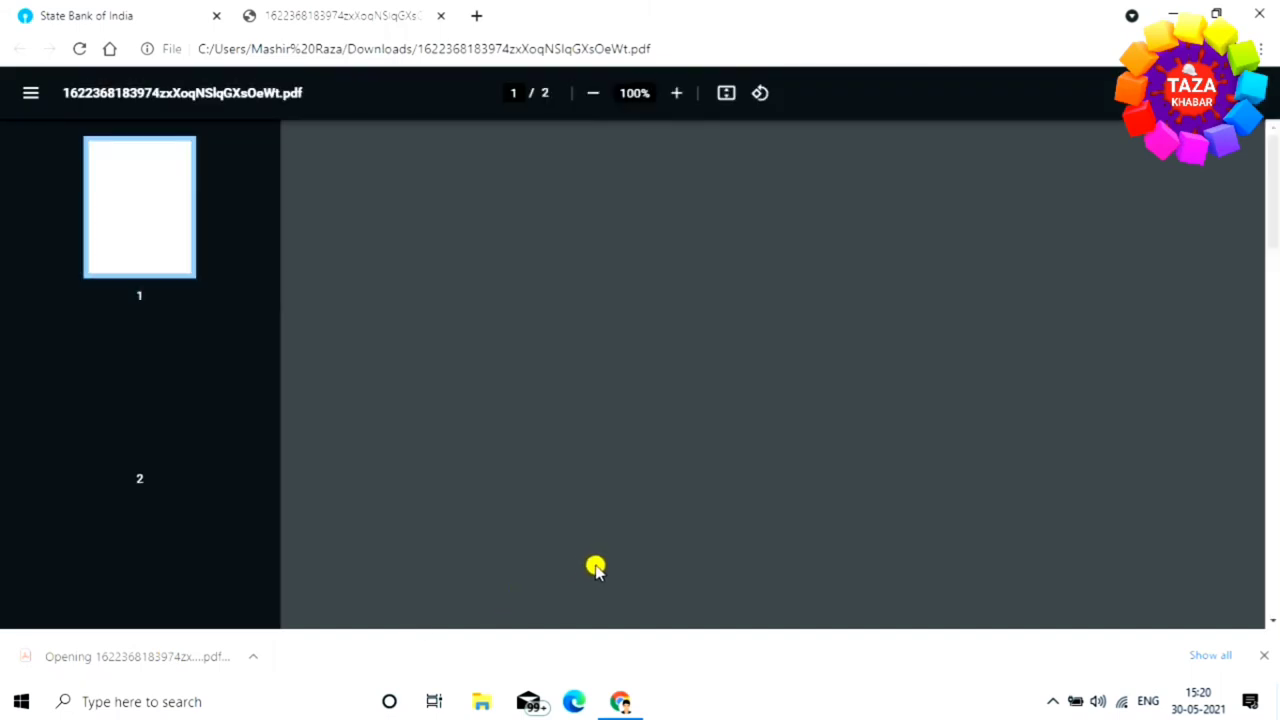
{"action": "scroll", "coordinate": [667, 556], "scroll_direction": "down", "scroll_amount": 4}
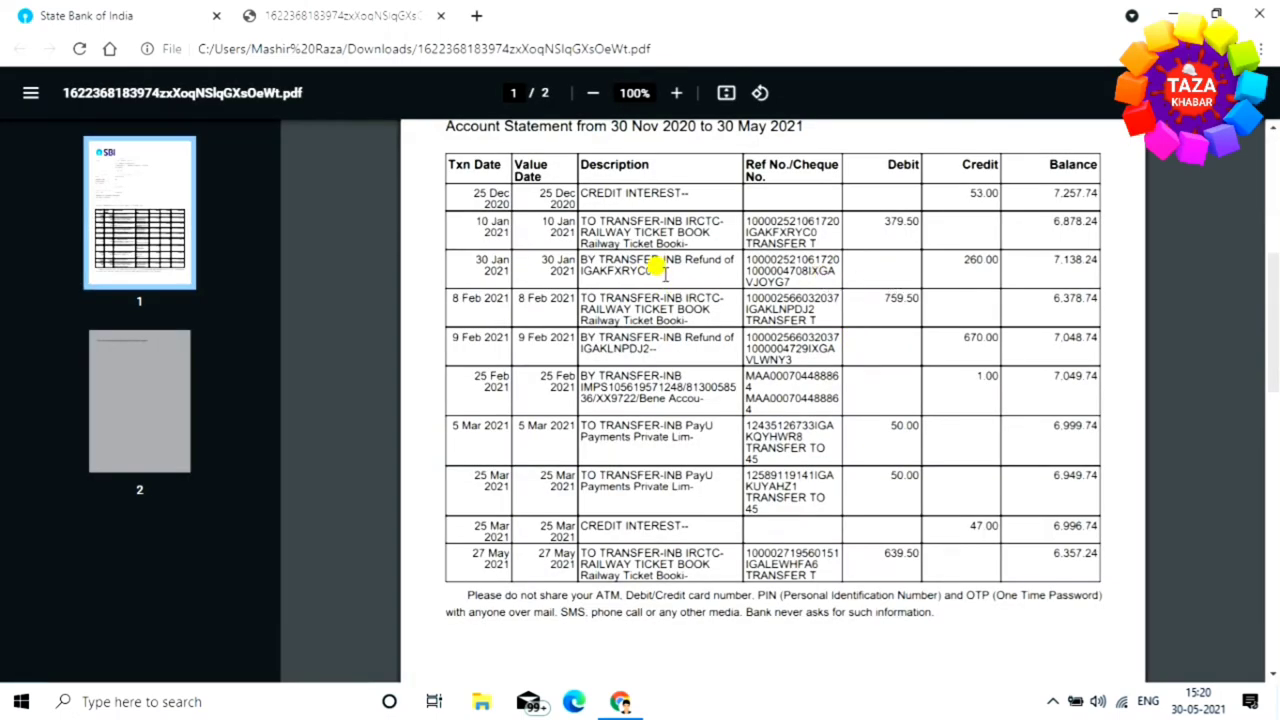
{"action": "scroll", "coordinate": [766, 423], "scroll_direction": "down", "scroll_amount": 2}
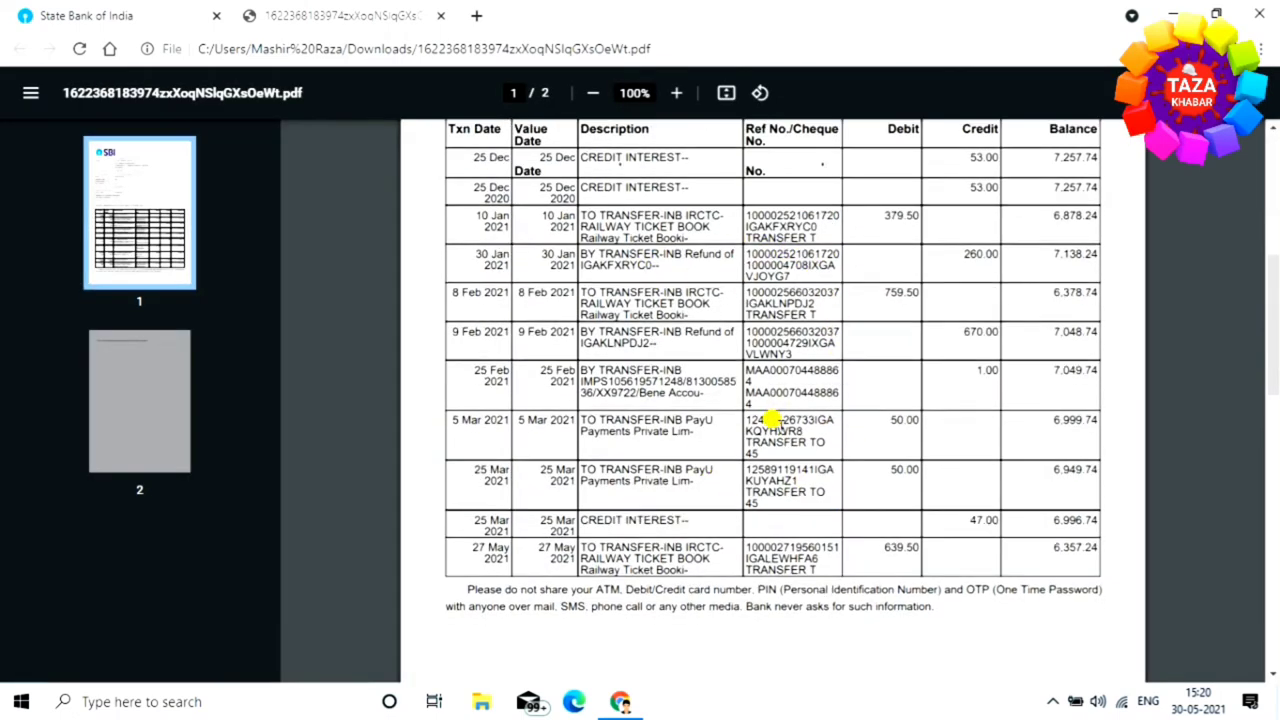
{"action": "scroll", "coordinate": [749, 409], "scroll_direction": "up", "scroll_amount": 2}
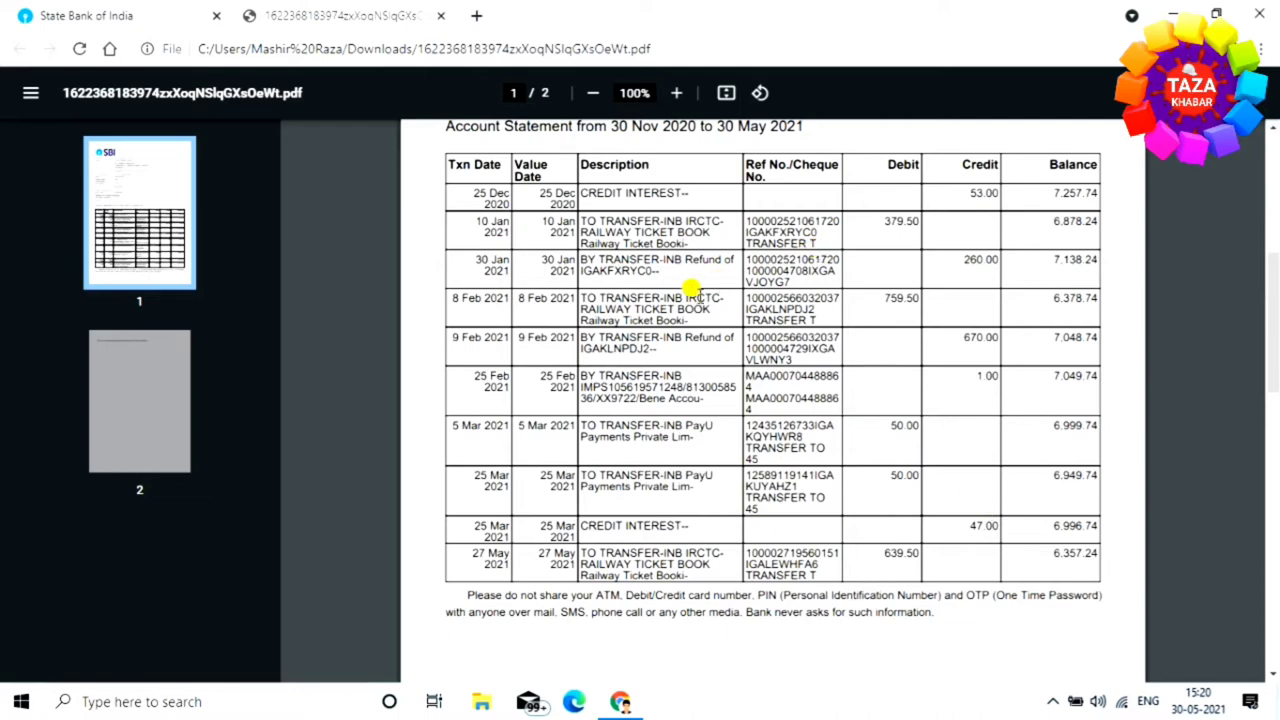
{"action": "scroll", "coordinate": [737, 289], "scroll_direction": "down", "scroll_amount": 7}
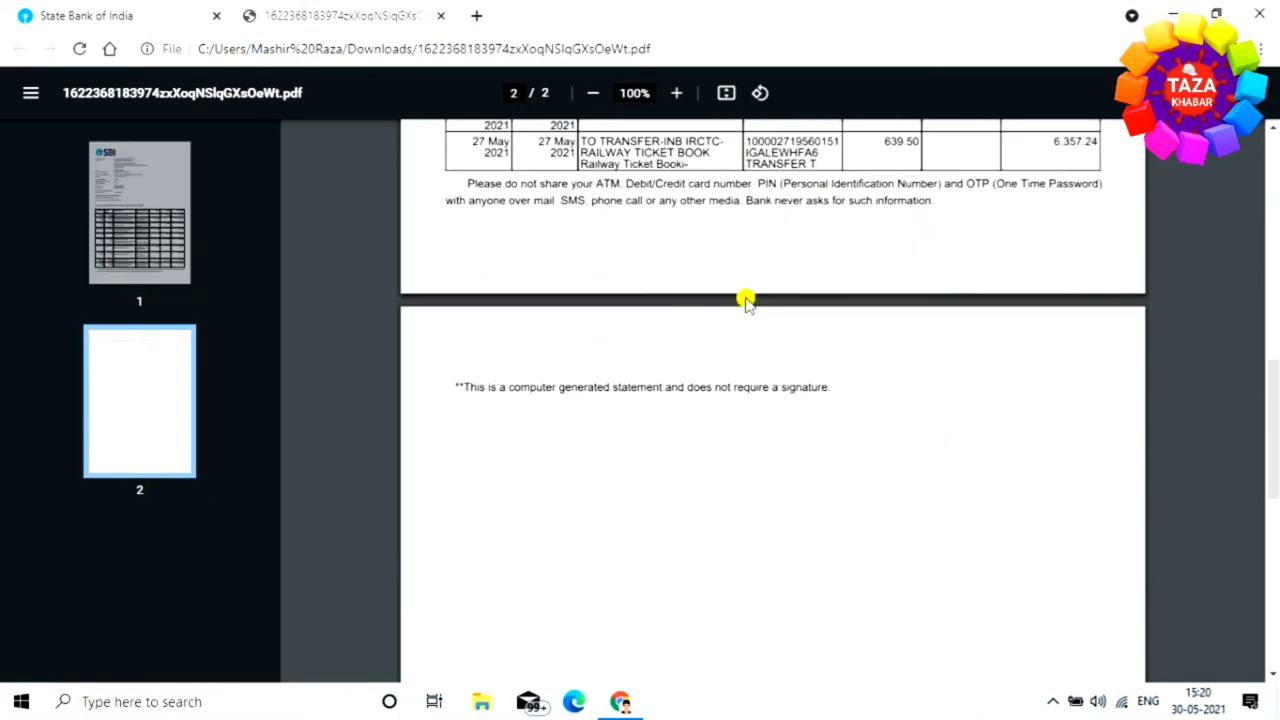
{"action": "scroll", "coordinate": [791, 354], "scroll_direction": "up", "scroll_amount": 4}
{"action": "scroll", "coordinate": [817, 377], "scroll_direction": "up", "scroll_amount": 5}
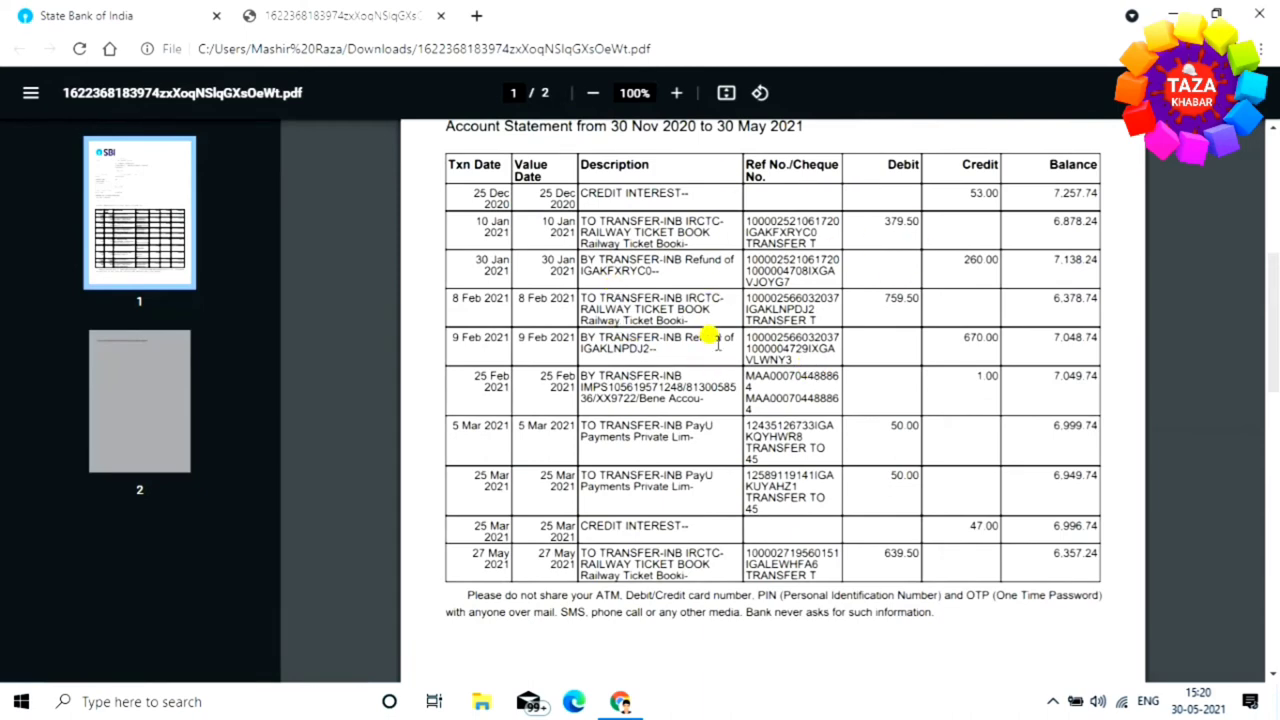
Close the PDF statement and return to the Account Summary page.
{"action": "key", "text": "ctrl+w"}
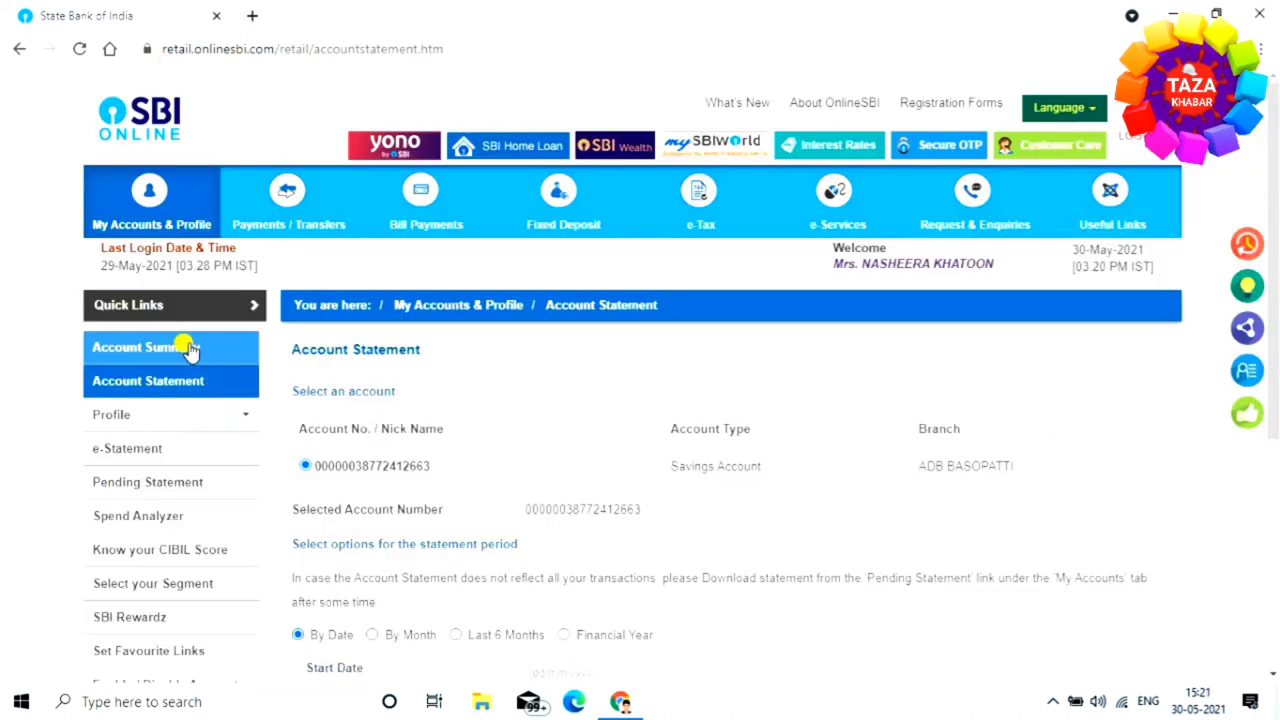
{"action": "left_click", "coordinate": [173, 352]}
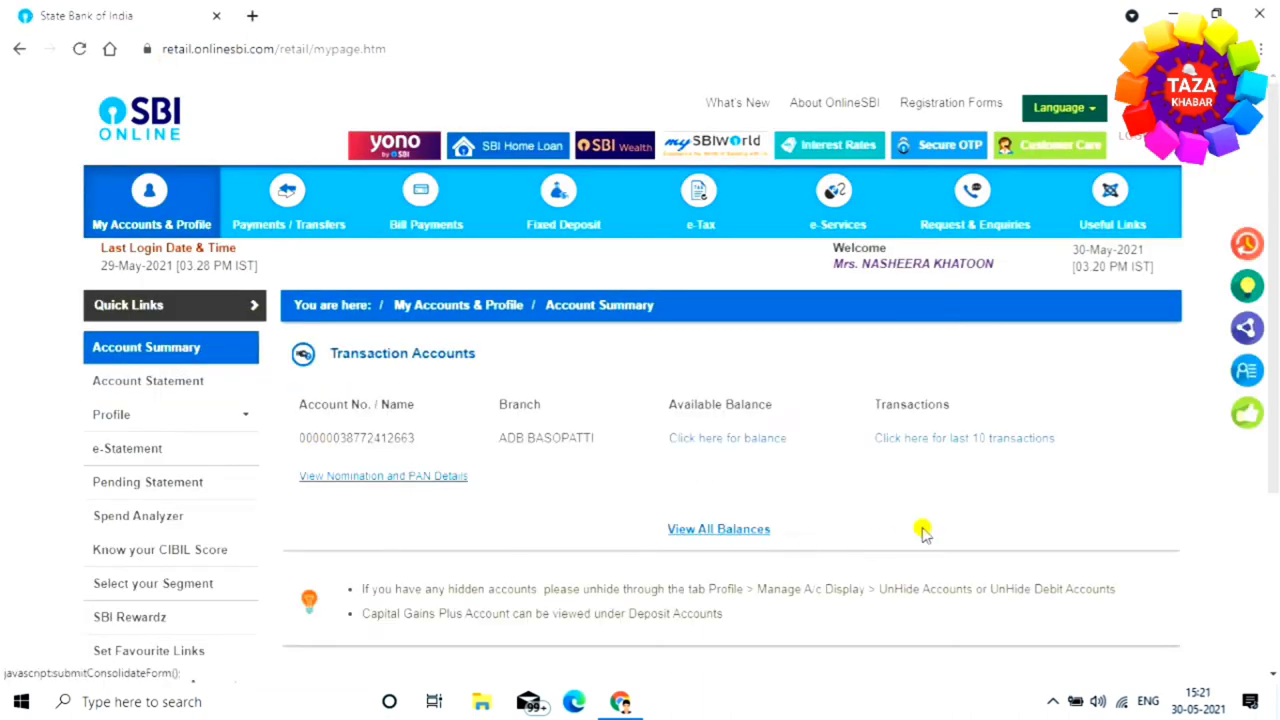
View the account's last 10 transactions, examine the list down to its oldest entry, and return to the Account Summary page.
{"action": "left_click", "coordinate": [950, 440]}
{"action": "scroll", "coordinate": [891, 380], "scroll_direction": "down", "scroll_amount": 5}
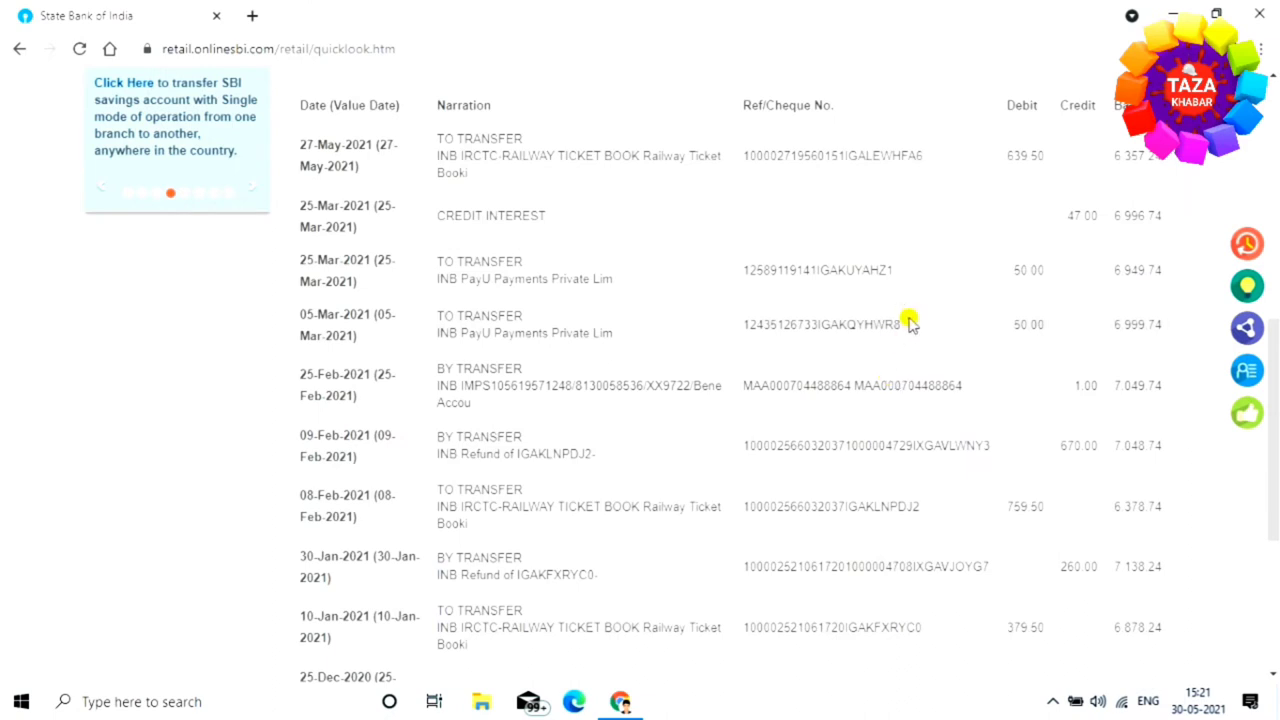
{"action": "scroll", "coordinate": [906, 323], "scroll_direction": "up", "scroll_amount": 1}
{"action": "scroll", "coordinate": [912, 323], "scroll_direction": "down", "scroll_amount": 1}
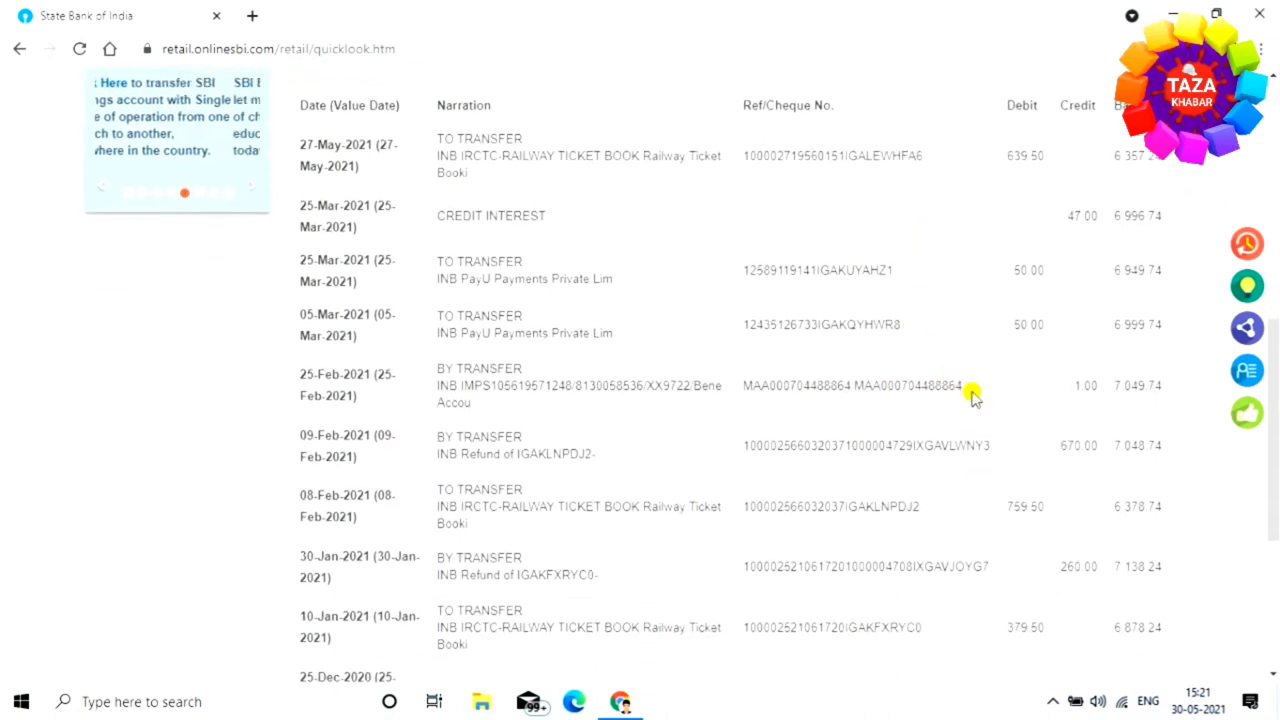
{"action": "scroll", "coordinate": [898, 430], "scroll_direction": "down", "scroll_amount": 2}
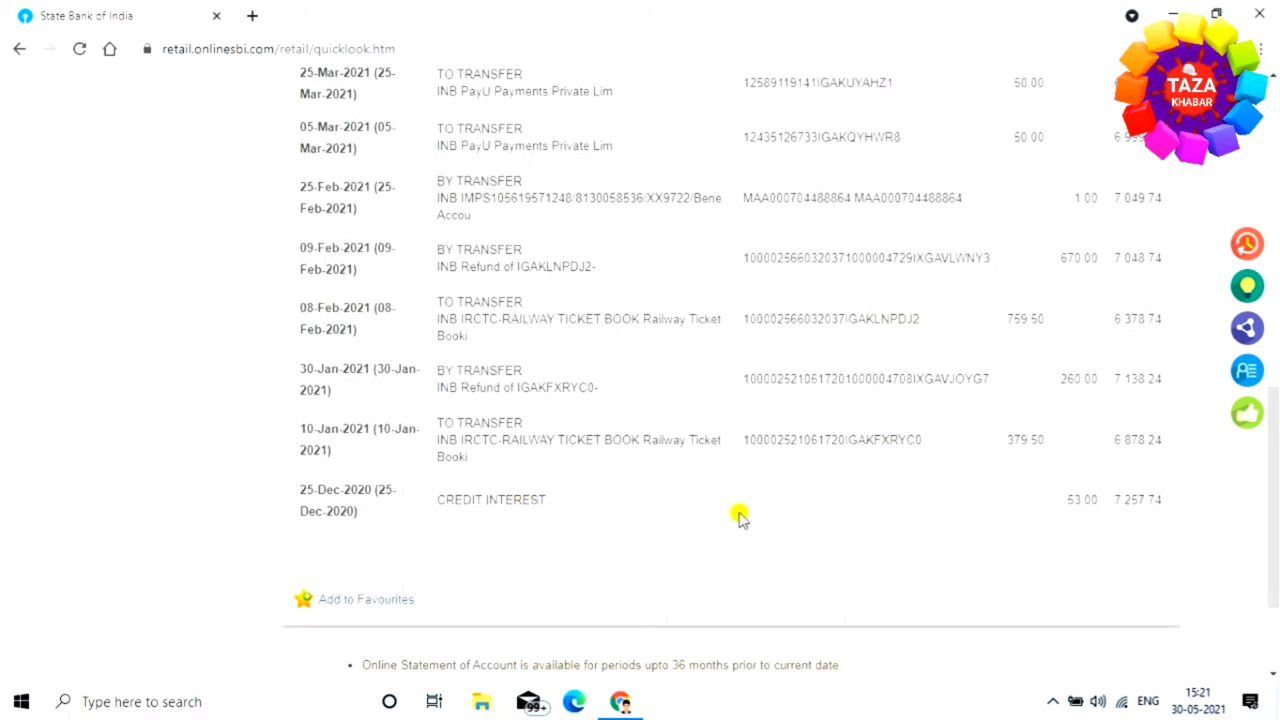
{"action": "scroll", "coordinate": [766, 494], "scroll_direction": "up", "scroll_amount": 2}
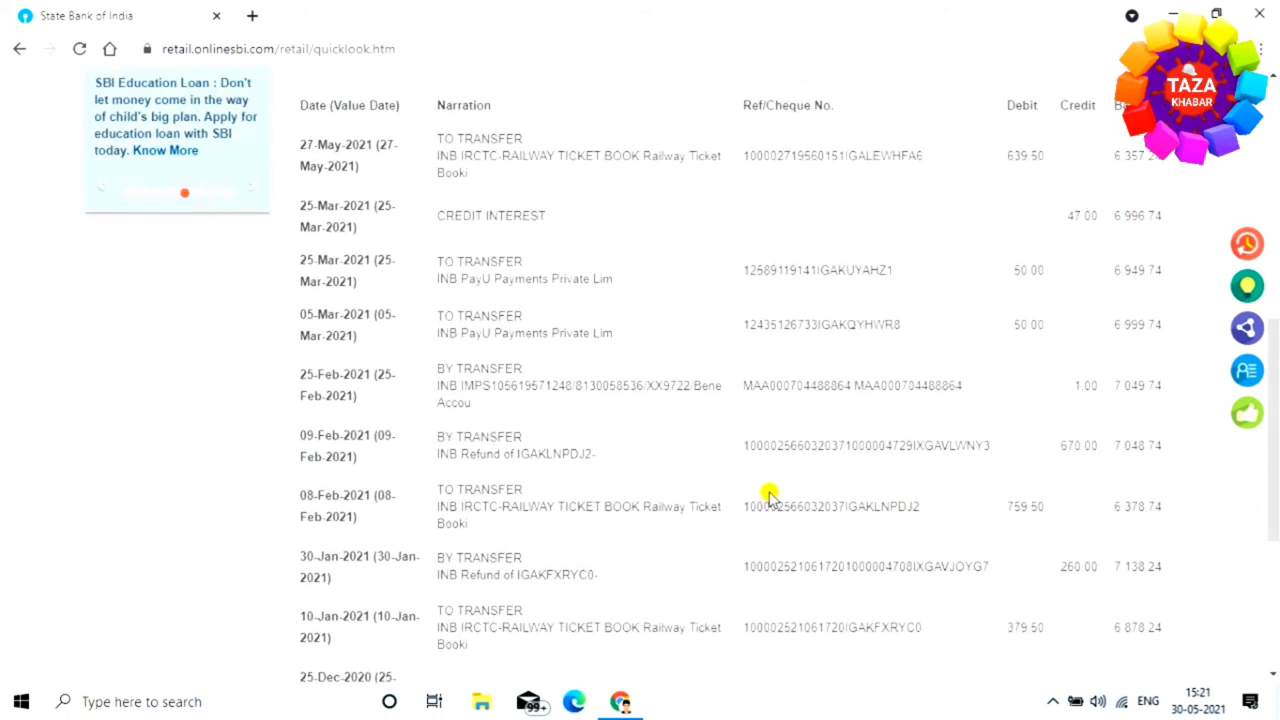
{"action": "key", "text": "alt+Left"}
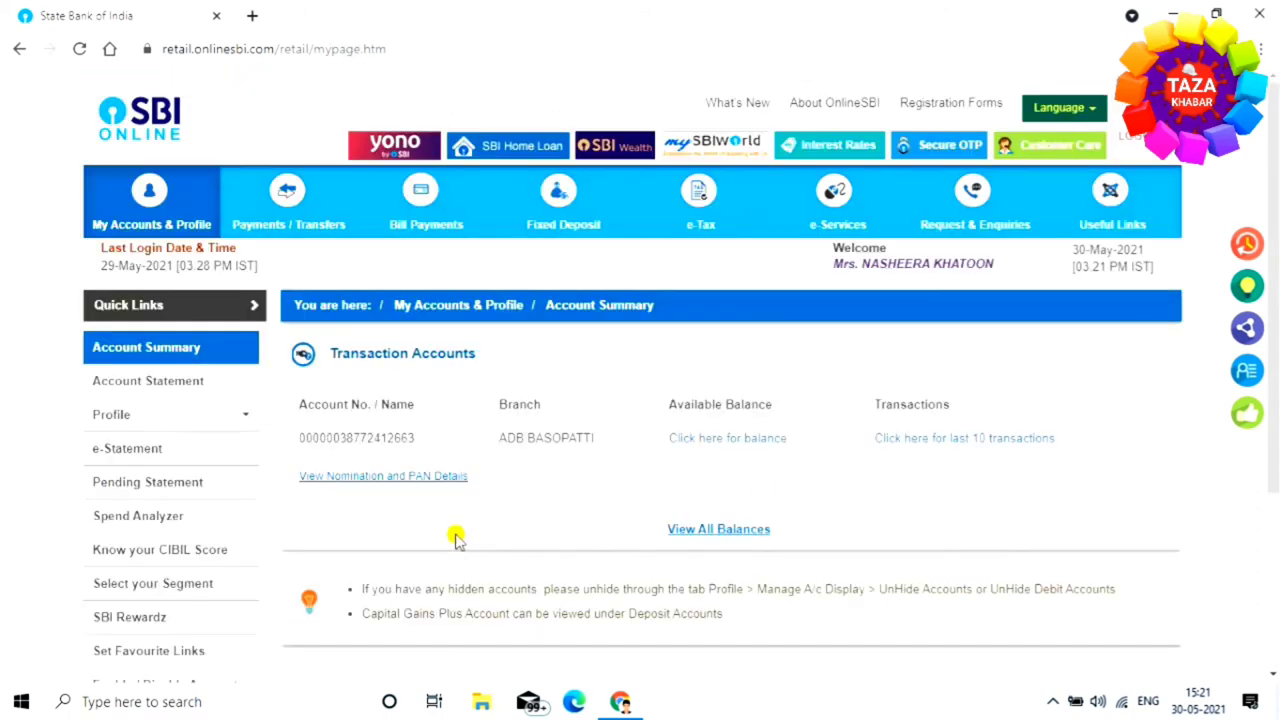
Open the Quick Transfer (Without Adding Beneficiary) form from the Payments / Transfers section.
{"action": "mouse_move", "coordinate": [270, 212]}
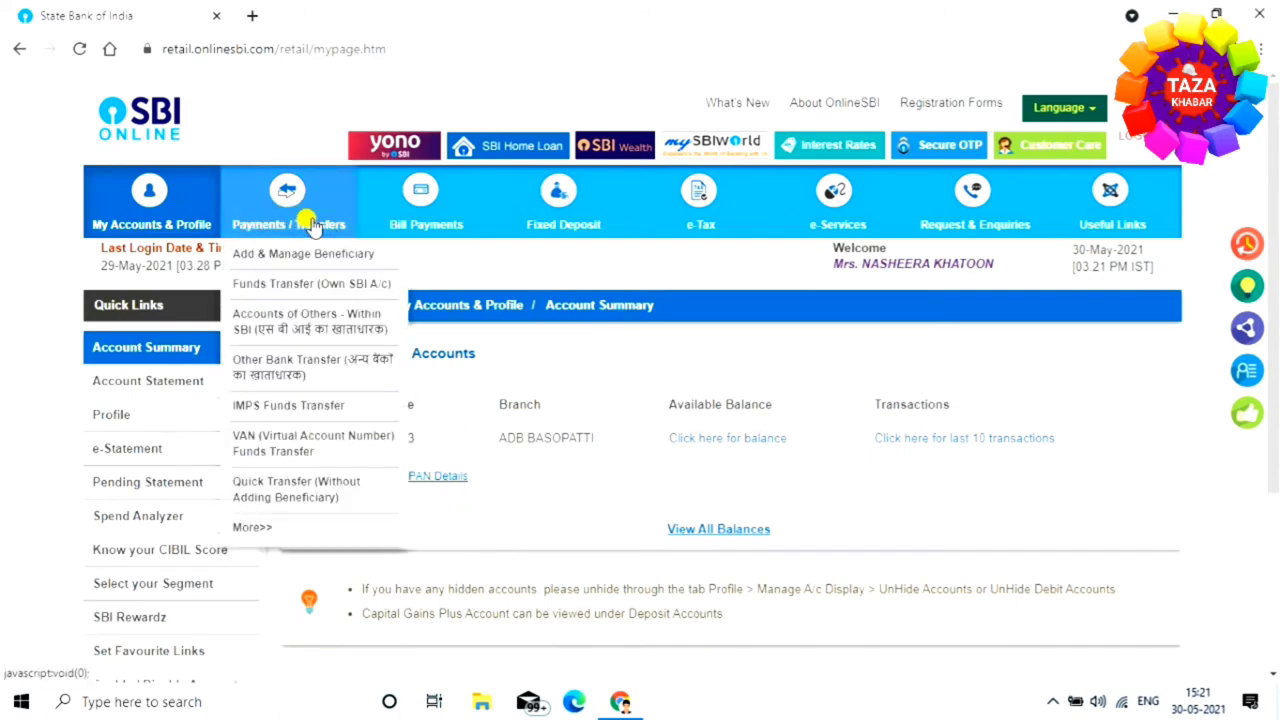
{"action": "left_click", "coordinate": [276, 212]}
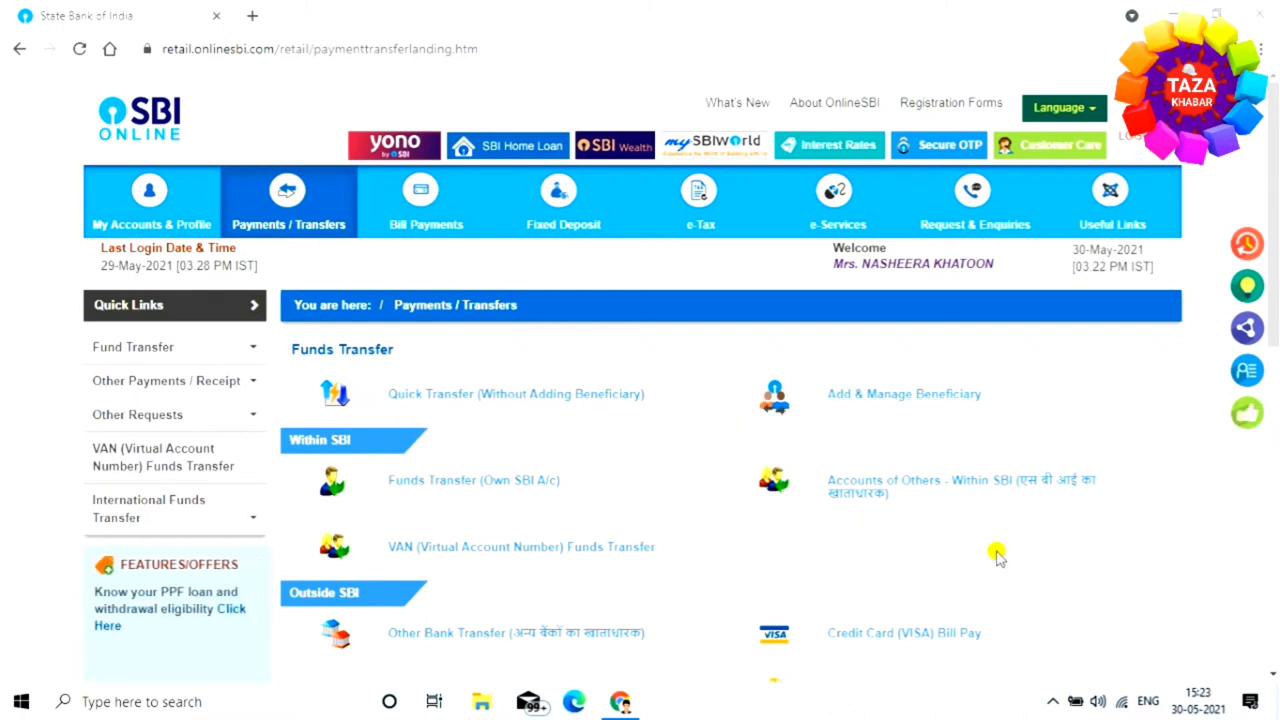
{"action": "left_click", "coordinate": [458, 396]}
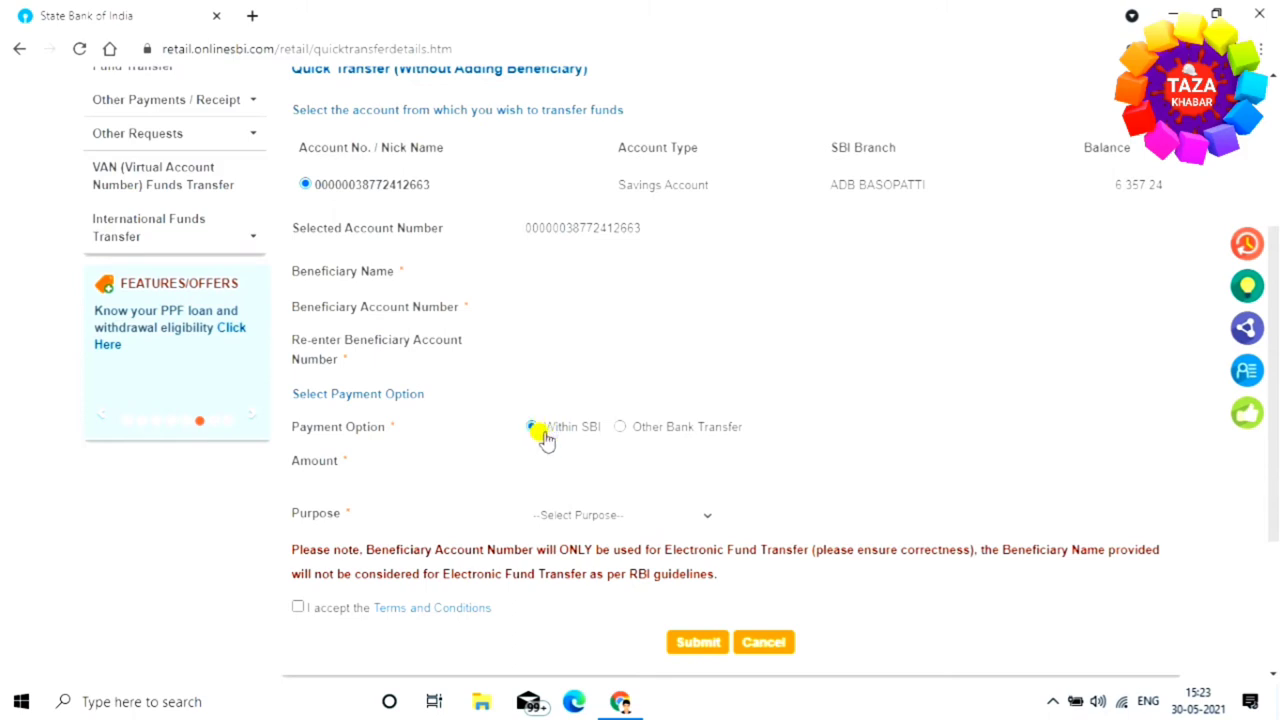
Try the Other Bank Transfer payment option in the quick transfer form and switch back to Within SBI.
{"action": "left_click", "coordinate": [622, 428]}
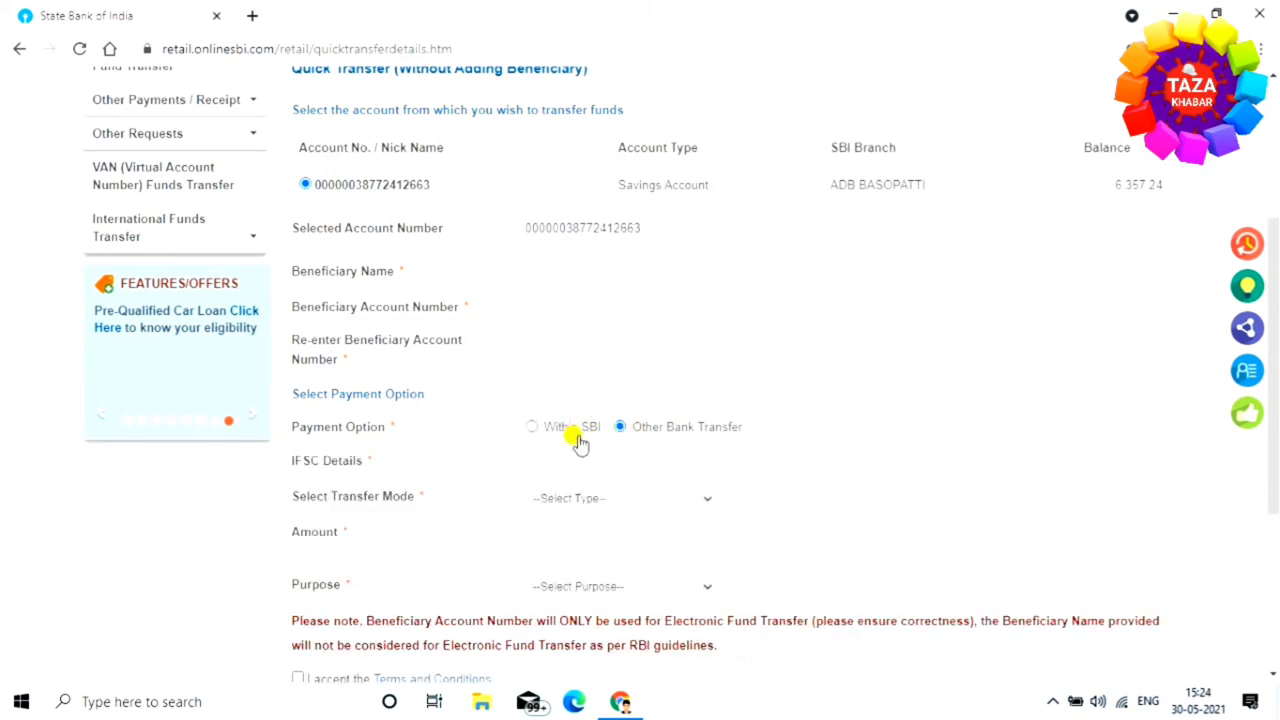
{"action": "left_click", "coordinate": [532, 427]}
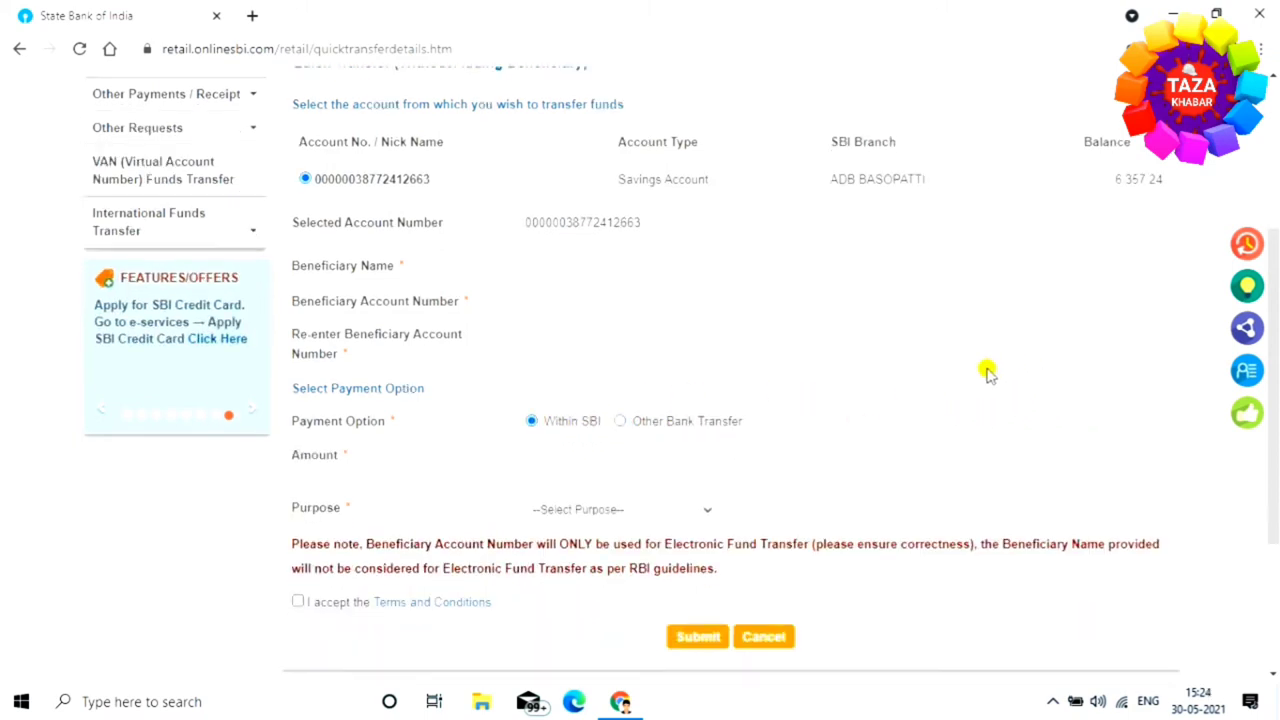
{"action": "scroll", "coordinate": [528, 363], "scroll_direction": "down", "scroll_amount": 2}
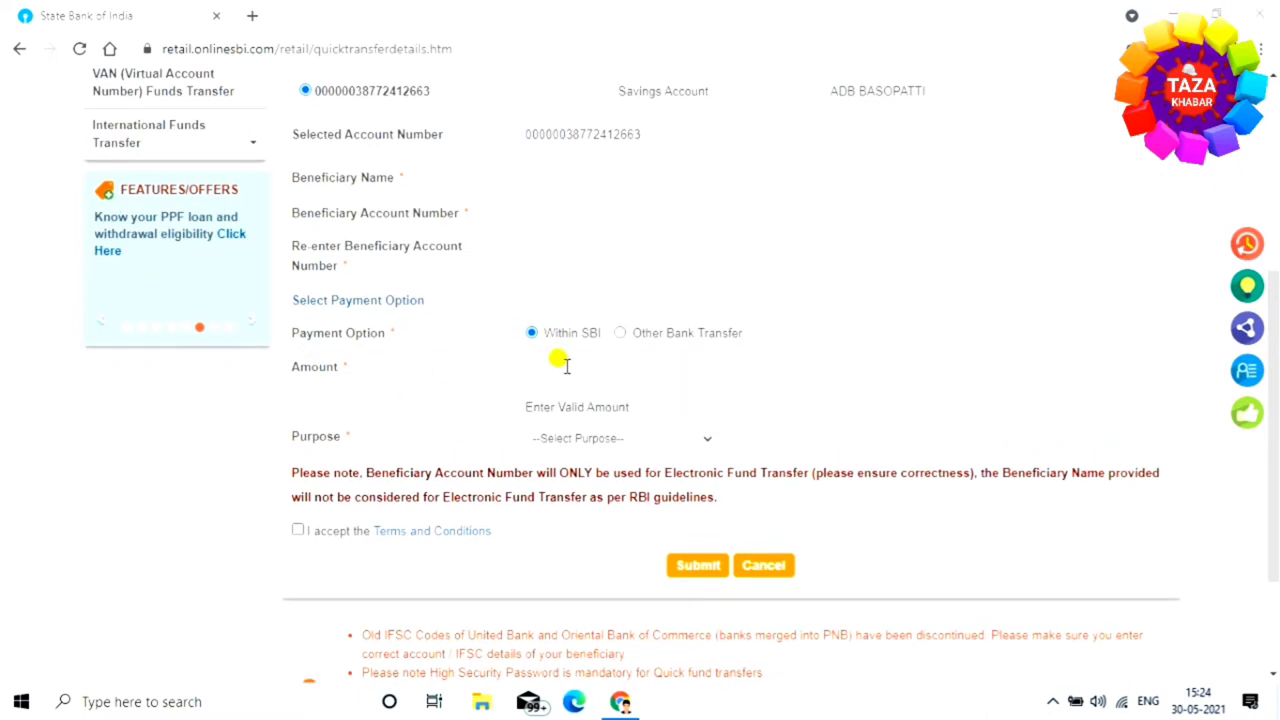